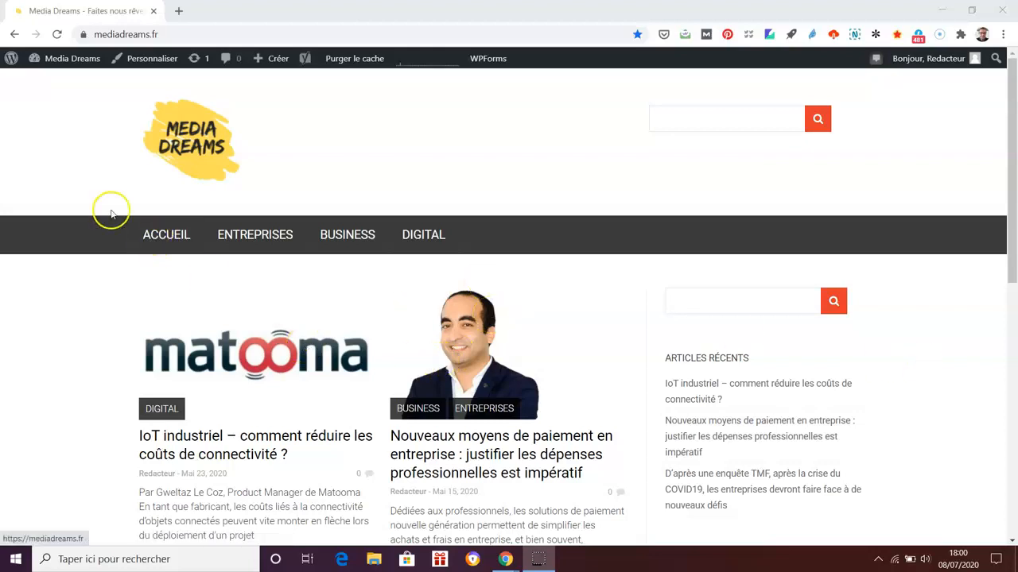
Open the site's admin dashboard and go to the page for adding new plugins
{"action": "mouse_move", "coordinate": [60, 58]}
{"action": "left_click", "coordinate": [69, 82]}
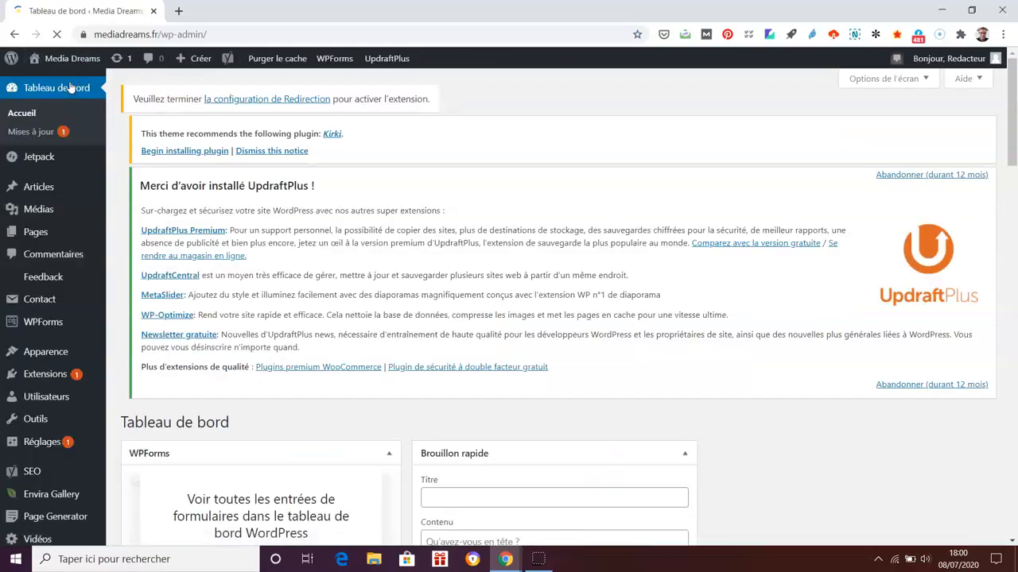
{"action": "mouse_move", "coordinate": [32, 493]}
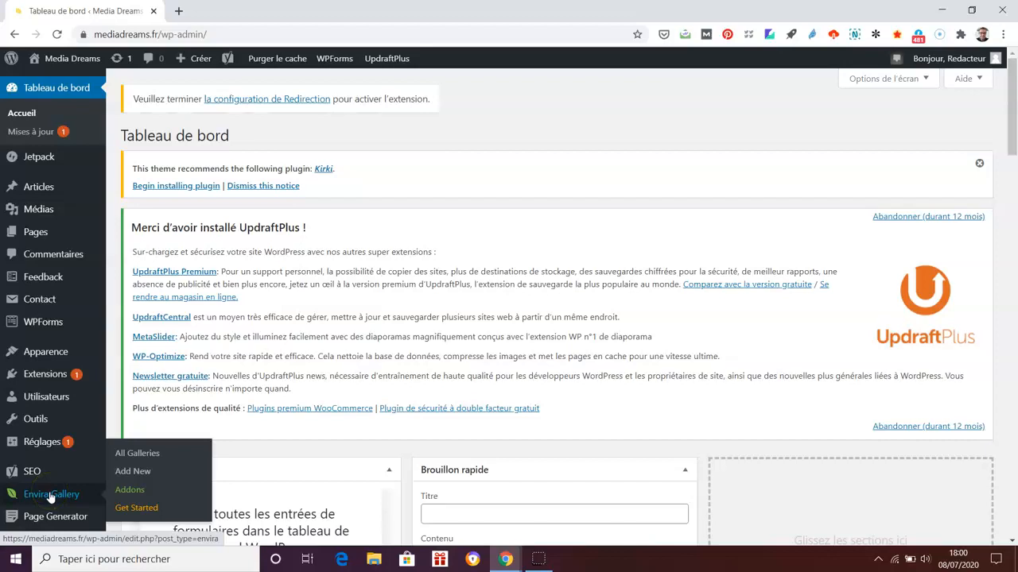
{"action": "mouse_move", "coordinate": [50, 380]}
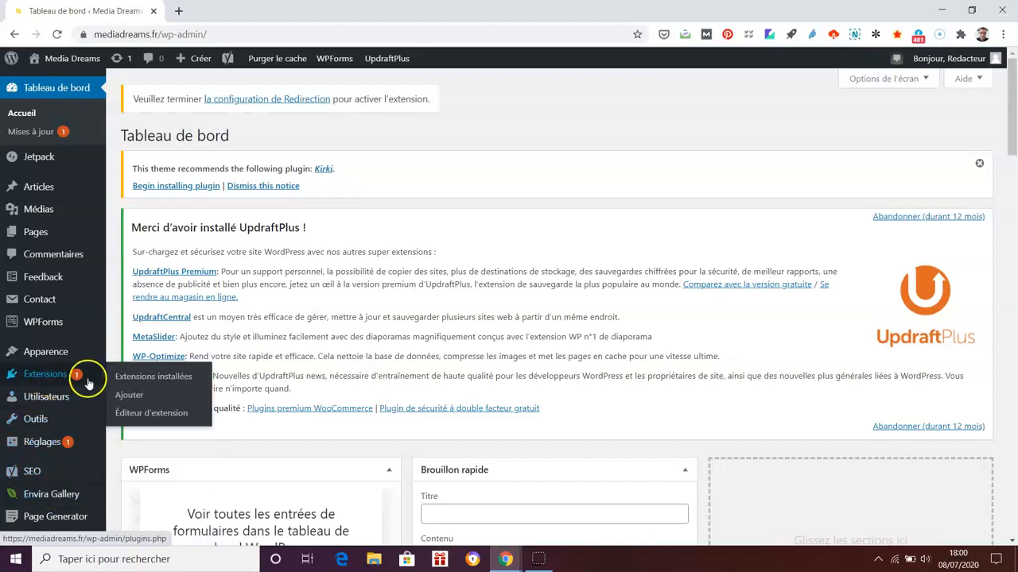
{"action": "left_click", "coordinate": [140, 382]}
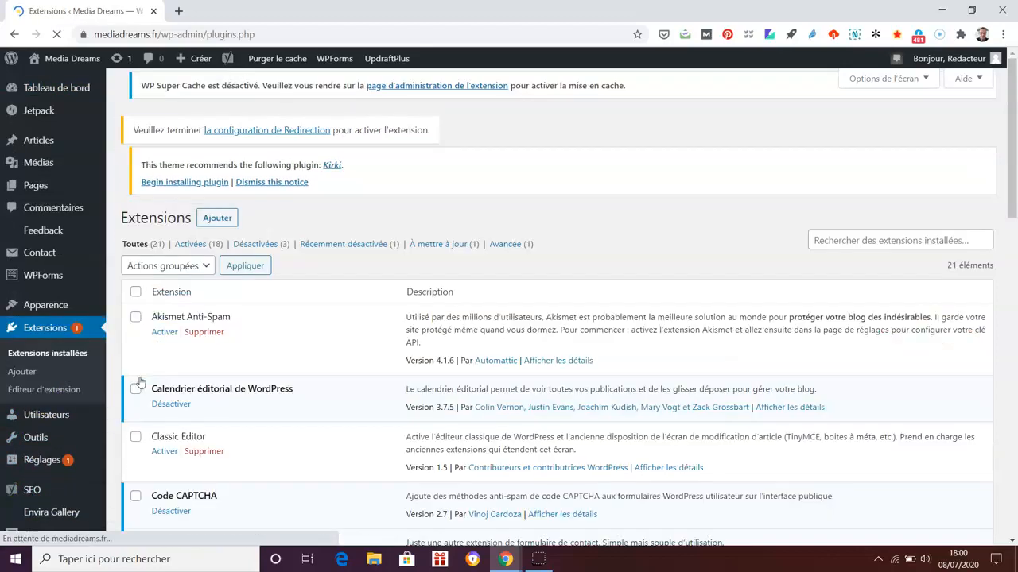
{"action": "left_click", "coordinate": [224, 144]}
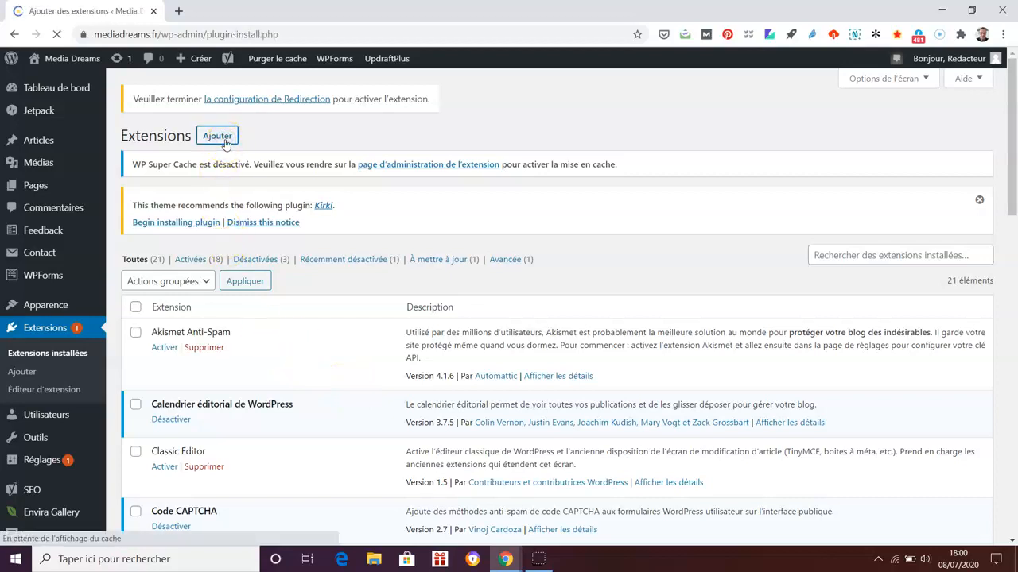
Search the plugin directory for "envira gallery" and look over the Envira Photo Gallery entry
{"action": "left_click", "coordinate": [855, 226]}
{"action": "type", "text": "envi"}
{"action": "left_click", "coordinate": [845, 236]}
{"action": "key", "text": "BackSpace"}
{"action": "type", "text": "i"}
{"action": "left_click", "coordinate": [829, 262]}
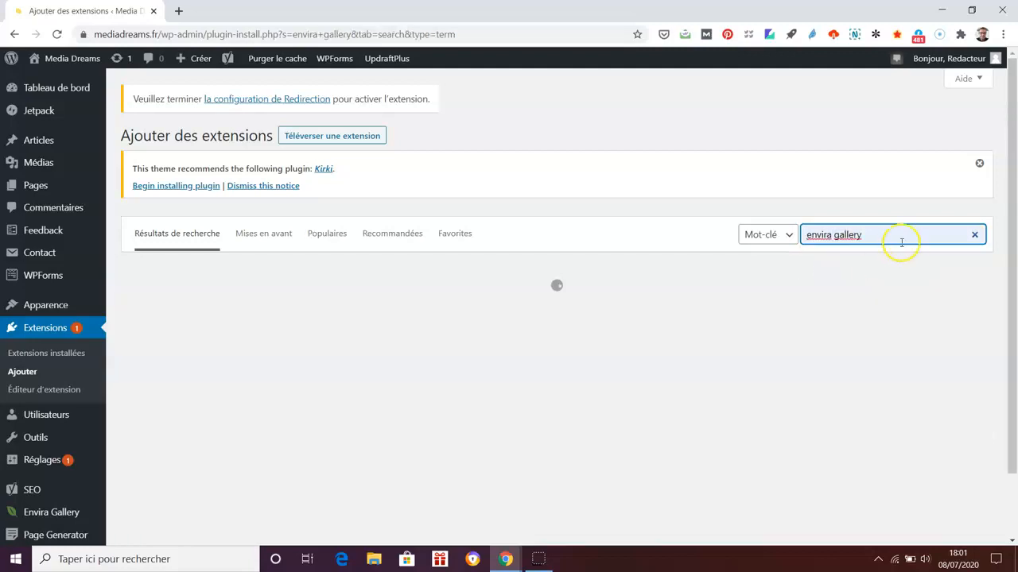
{"action": "left_click", "coordinate": [904, 236]}
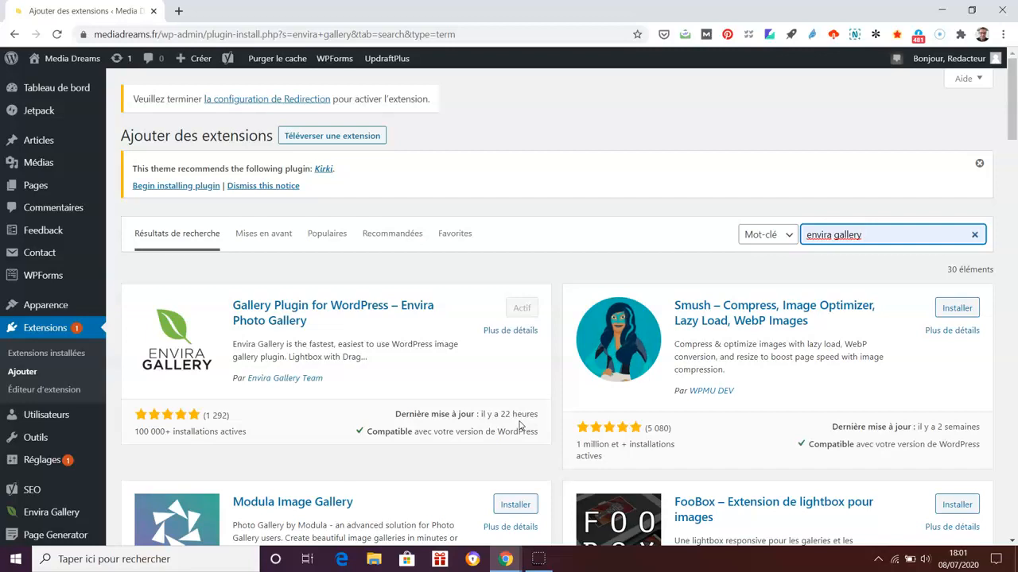
{"action": "scroll", "coordinate": [270, 291], "scroll_direction": "down", "scroll_amount": 1}
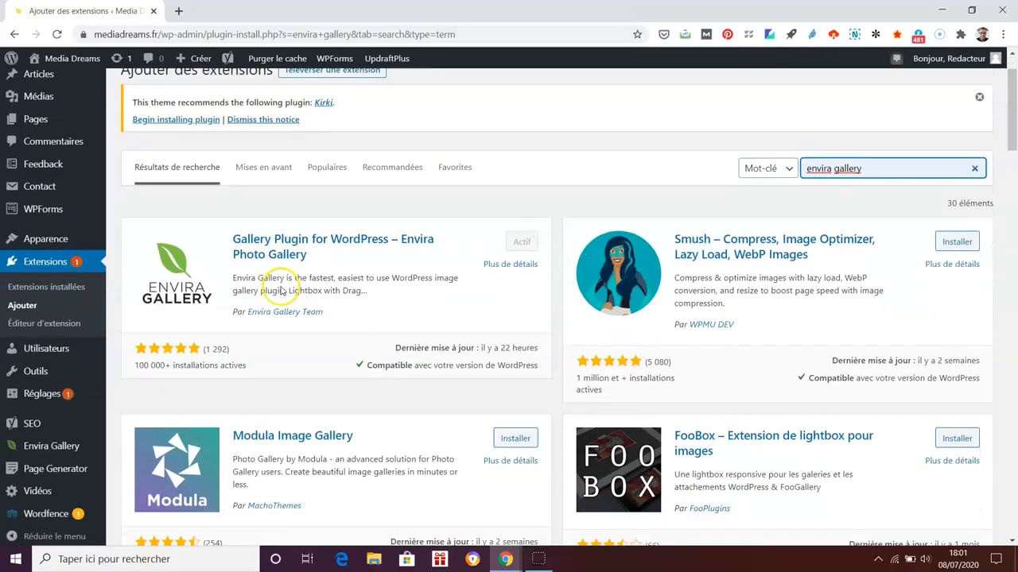
{"action": "scroll", "coordinate": [280, 291], "scroll_direction": "up", "scroll_amount": 1}
{"action": "scroll", "coordinate": [159, 342], "scroll_direction": "down", "scroll_amount": 2}
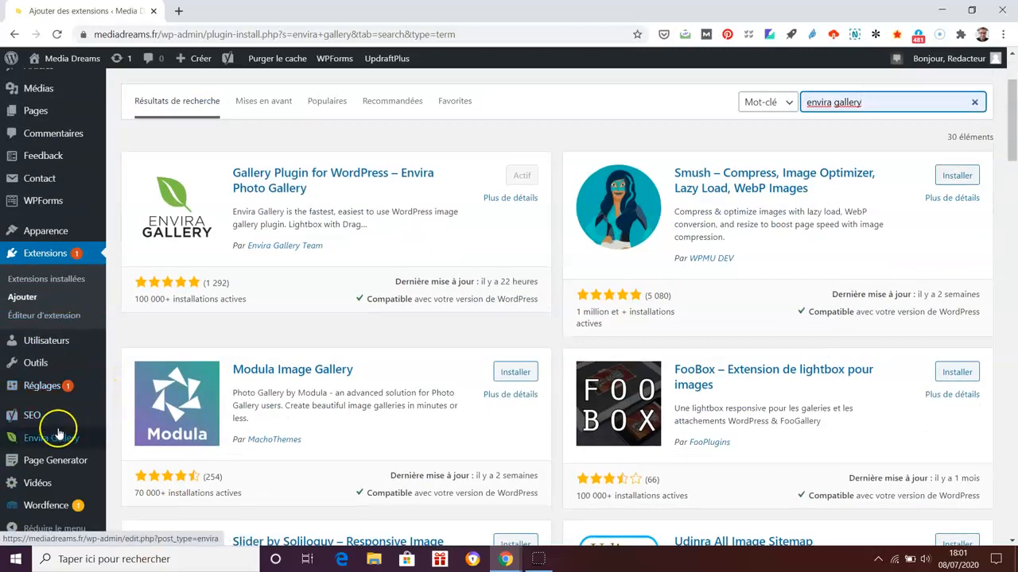
Create a new gallery in Envira Gallery and title it "Galerie Photos"
{"action": "left_click", "coordinate": [62, 442]}
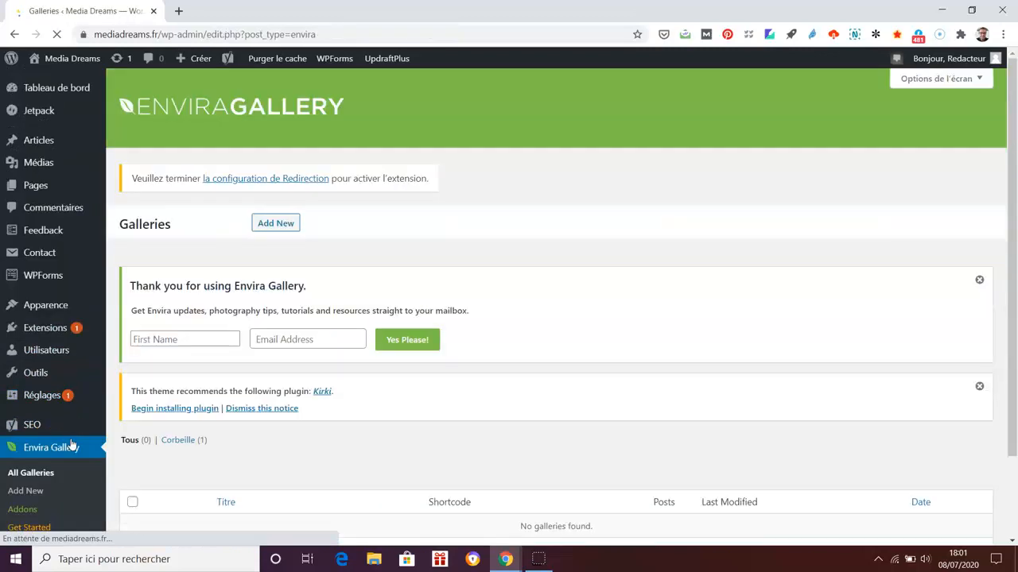
{"action": "scroll", "coordinate": [699, 381], "scroll_direction": "down", "scroll_amount": 2}
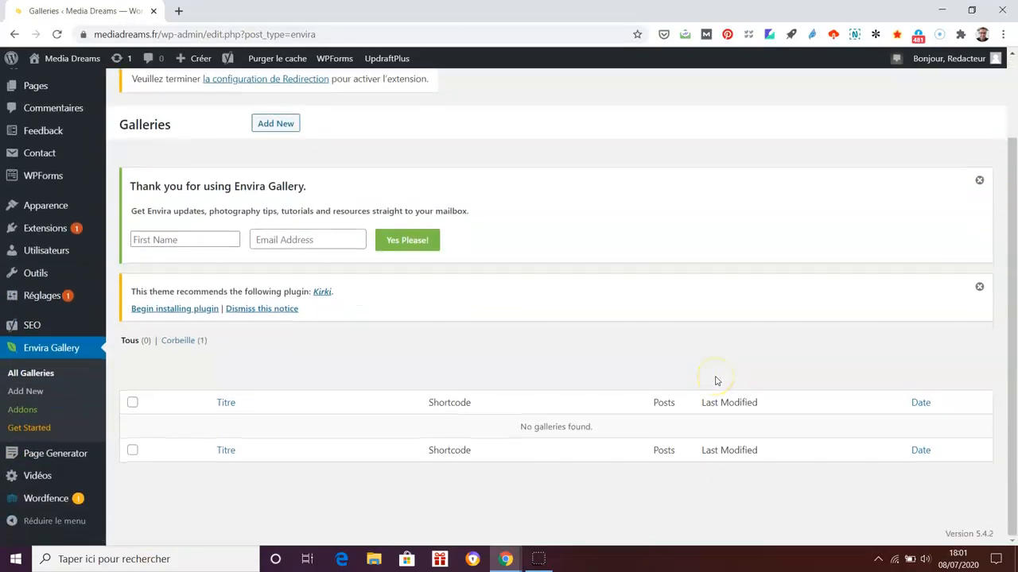
{"action": "scroll", "coordinate": [716, 380], "scroll_direction": "up", "scroll_amount": 2}
{"action": "left_click", "coordinate": [746, 369]}
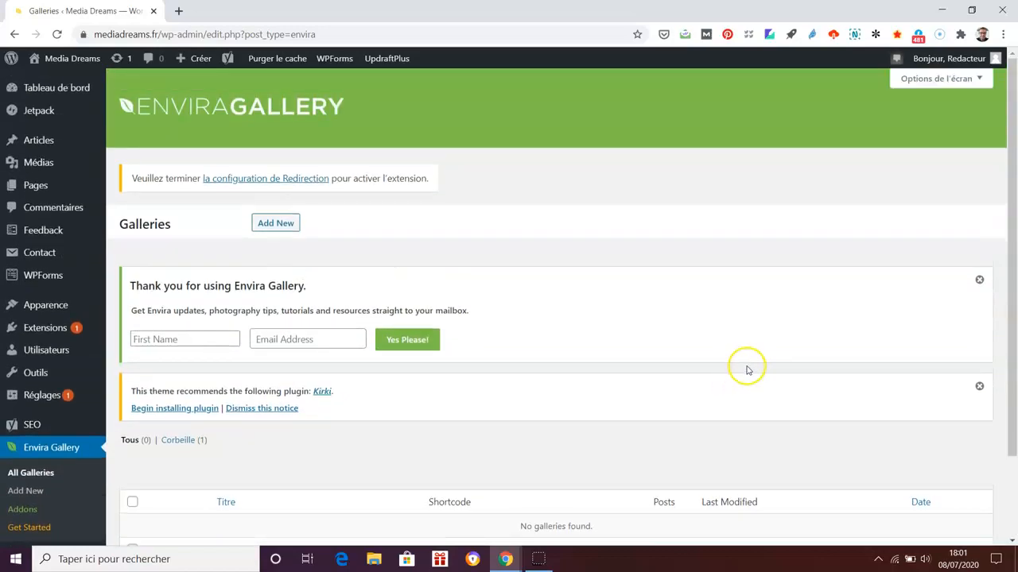
{"action": "left_click", "coordinate": [282, 228]}
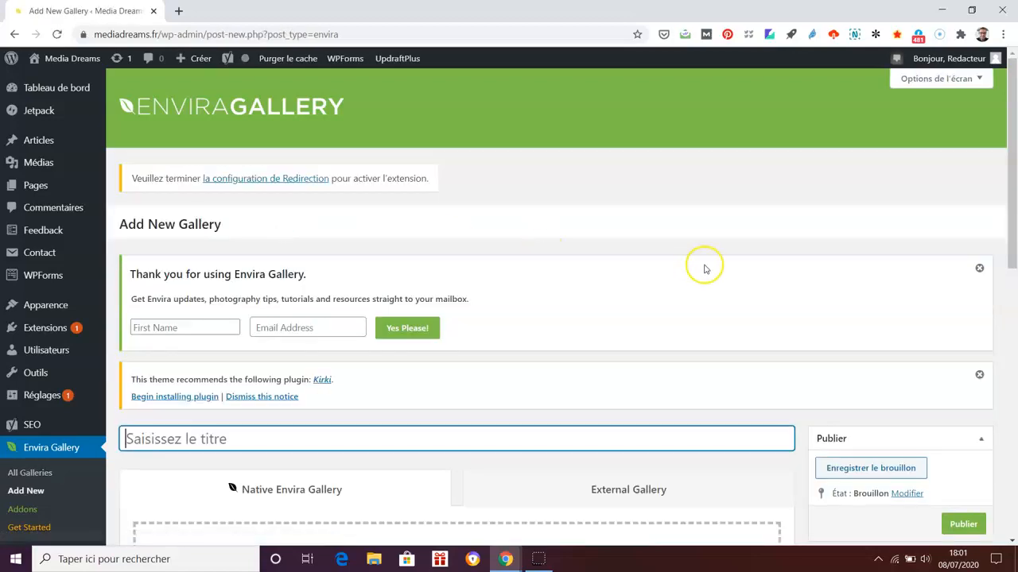
{"action": "scroll", "coordinate": [705, 267], "scroll_direction": "down", "scroll_amount": 2}
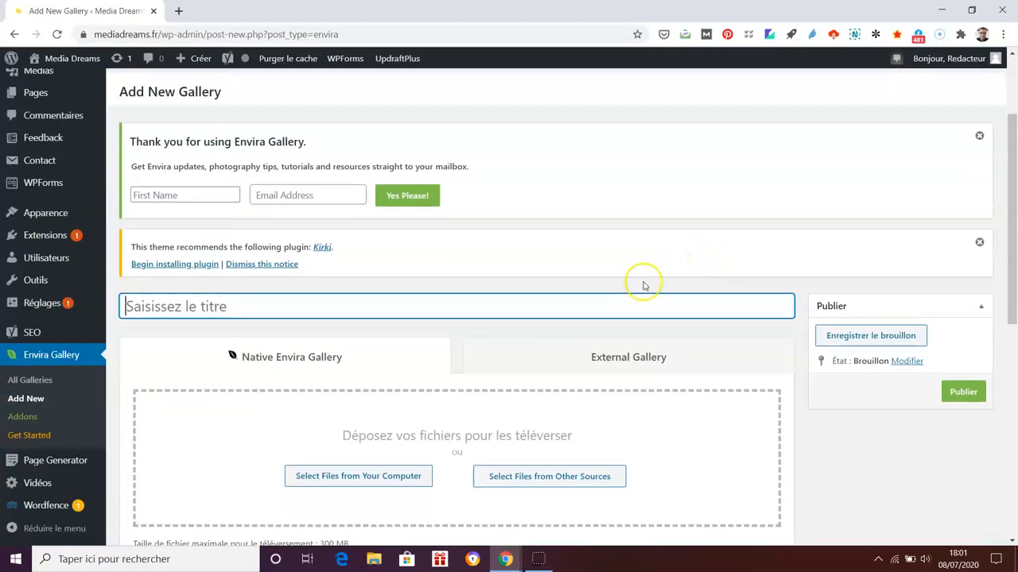
{"action": "type", "text": "Galerie Photos"}
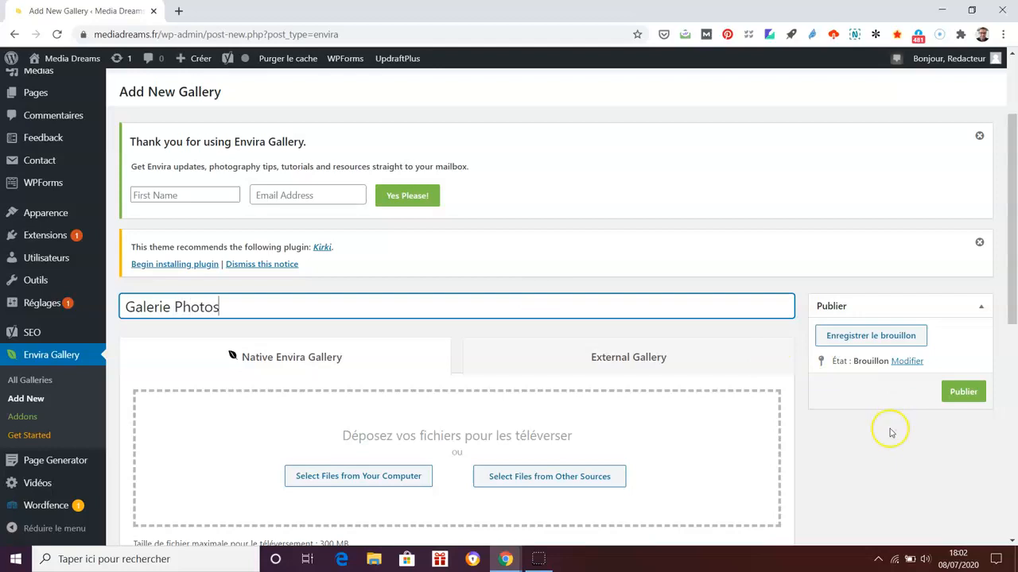
Upload the Moodle "activité Atelier", "activité BDD" and "activité Chat" images from the computer into the gallery
{"action": "scroll", "coordinate": [890, 433], "scroll_direction": "down", "scroll_amount": 1}
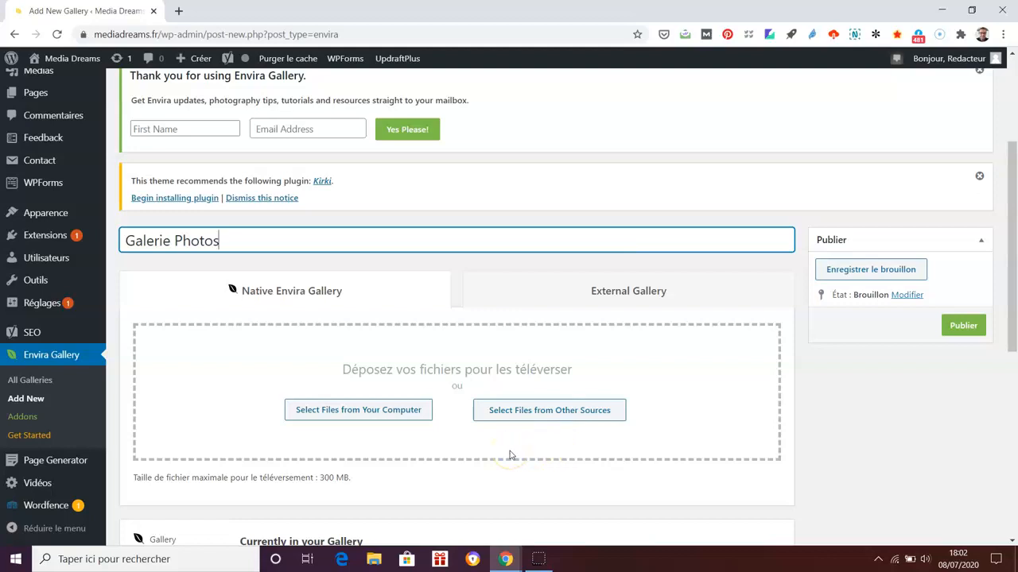
{"action": "left_click", "coordinate": [406, 410]}
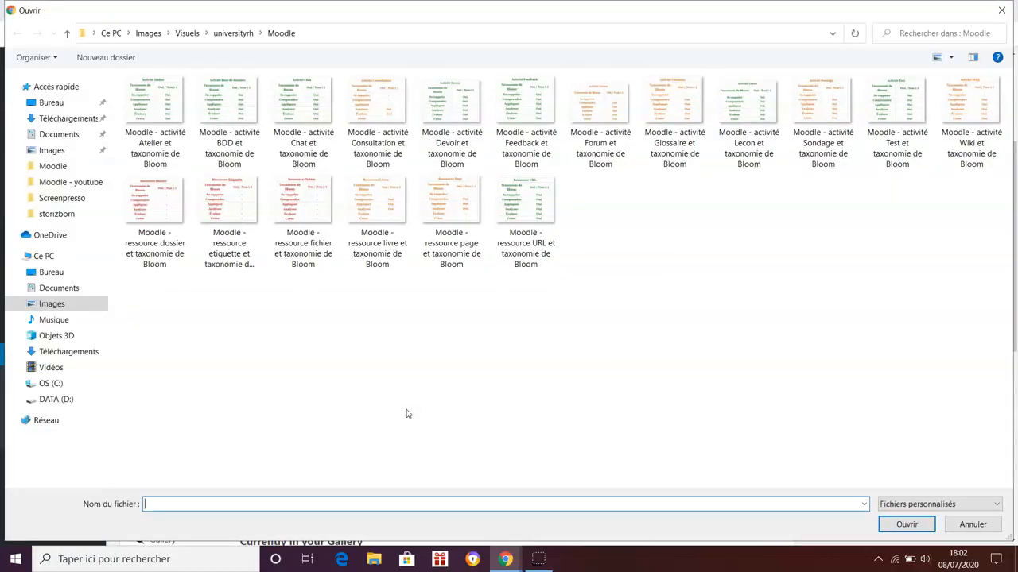
{"action": "left_click", "coordinate": [164, 112]}
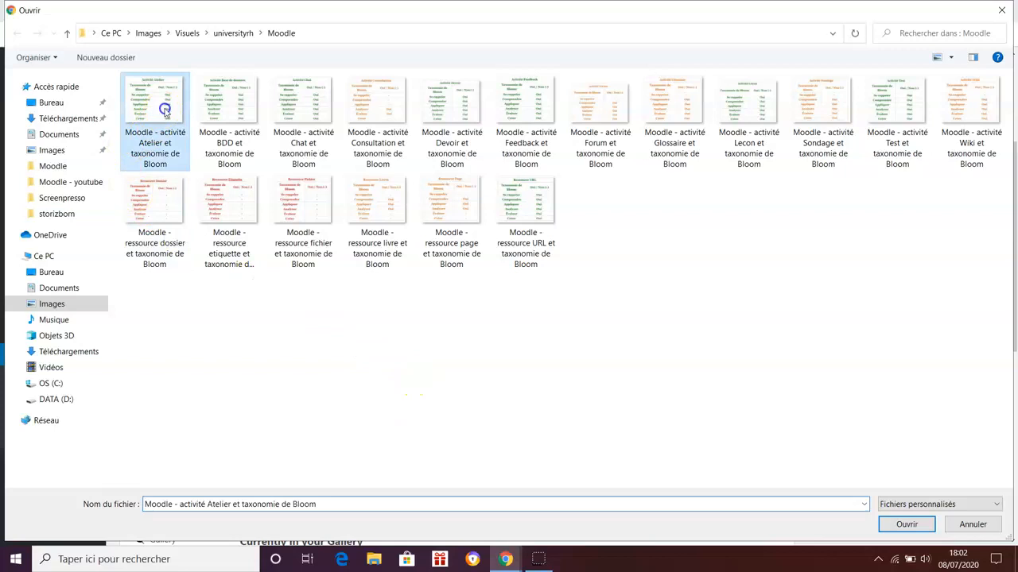
{"action": "left_click", "coordinate": [223, 104], "text": "ctrl"}
{"action": "left_click", "coordinate": [308, 103], "text": "ctrl"}
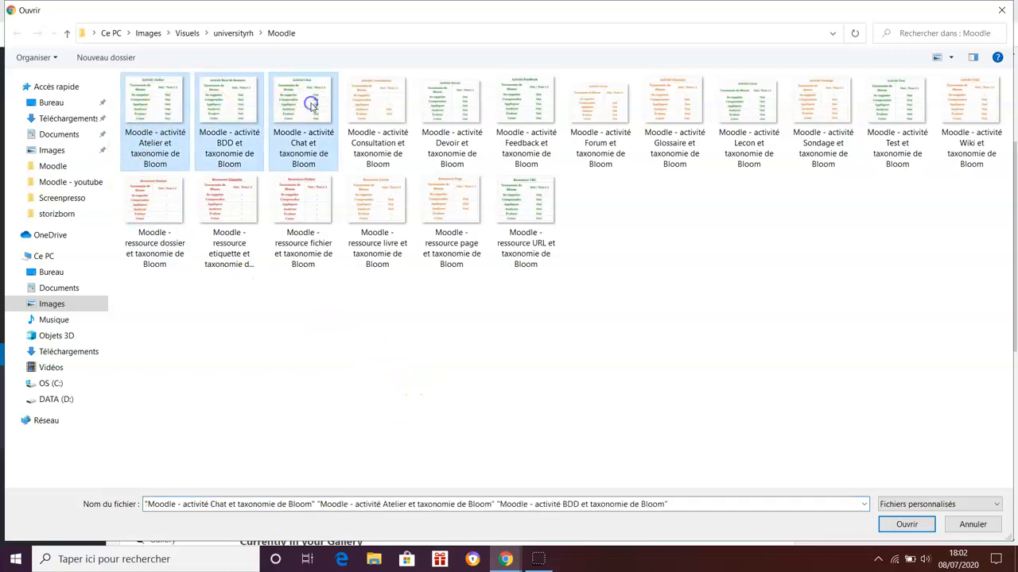
{"action": "left_click", "coordinate": [908, 527]}
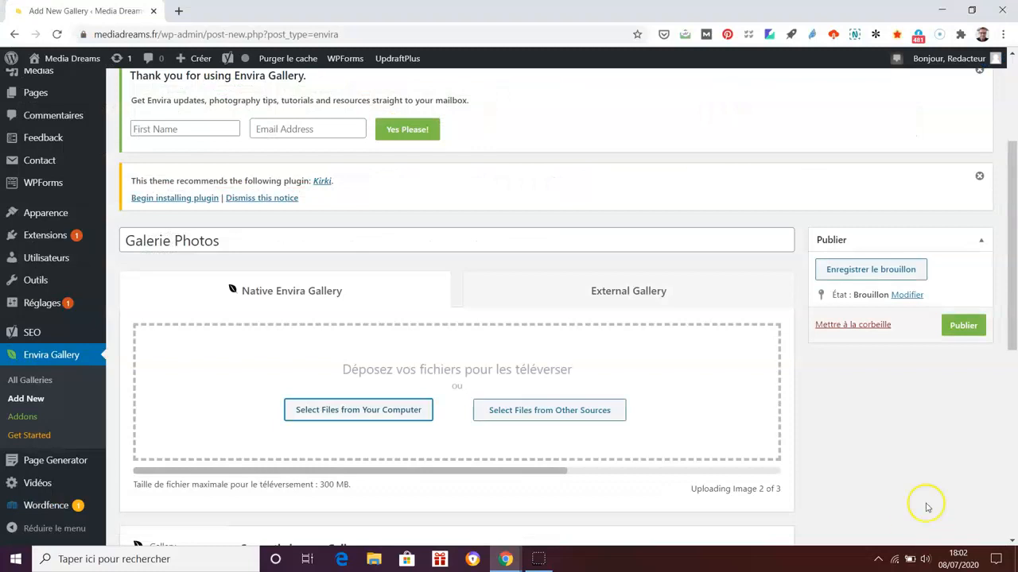
Copy the Atelier image's title, "Moodle &#8211; activité Atelier et taxonomie de Bloom", into its alt text and save the metadata
{"action": "scroll", "coordinate": [930, 501], "scroll_direction": "down", "scroll_amount": 3}
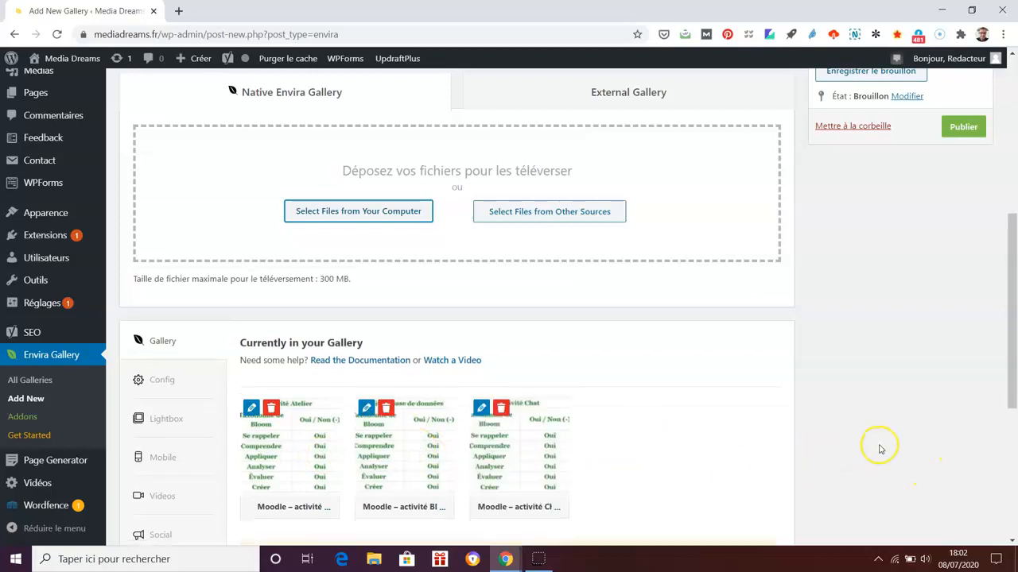
{"action": "scroll", "coordinate": [928, 425], "scroll_direction": "down", "scroll_amount": 1}
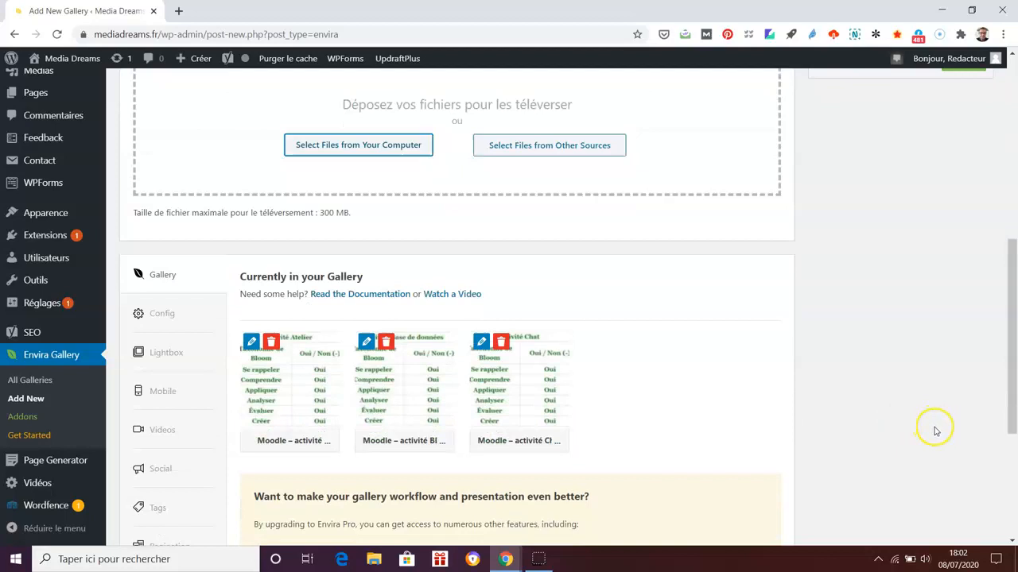
{"action": "left_click", "coordinate": [251, 342]}
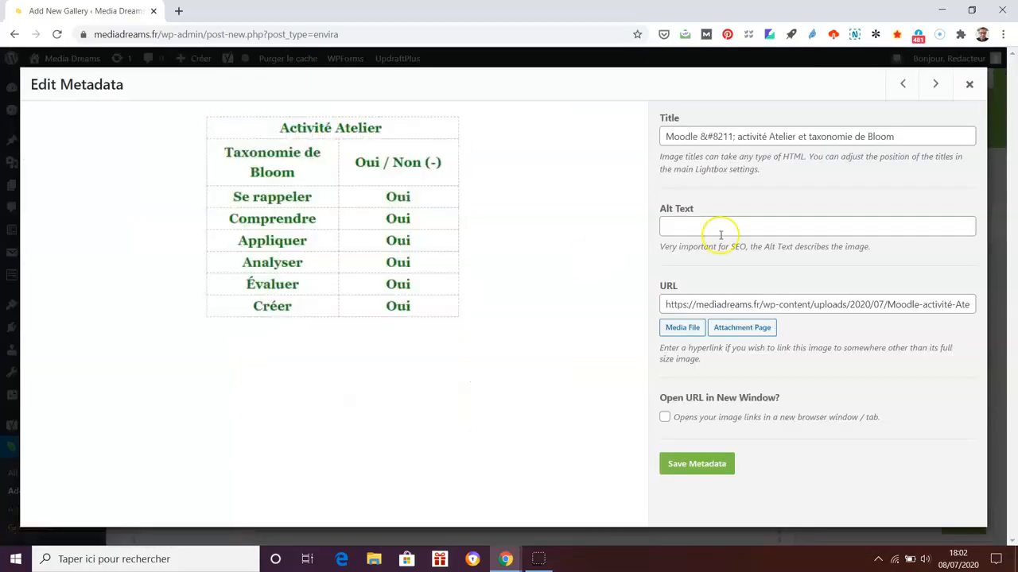
{"action": "left_click", "coordinate": [745, 135]}
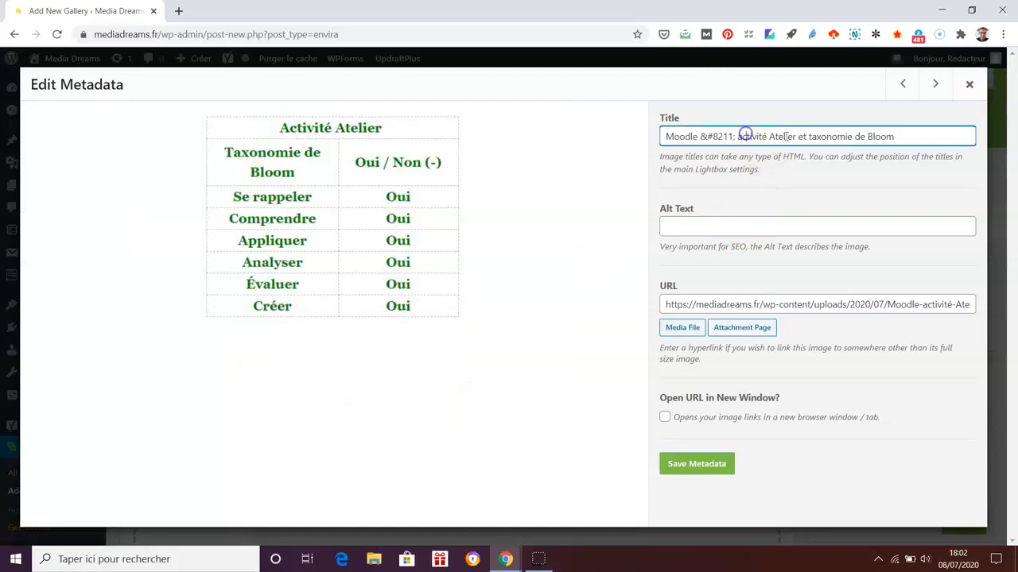
{"action": "triple_click", "coordinate": [794, 136]}
{"action": "key", "text": "ctrl+c"}
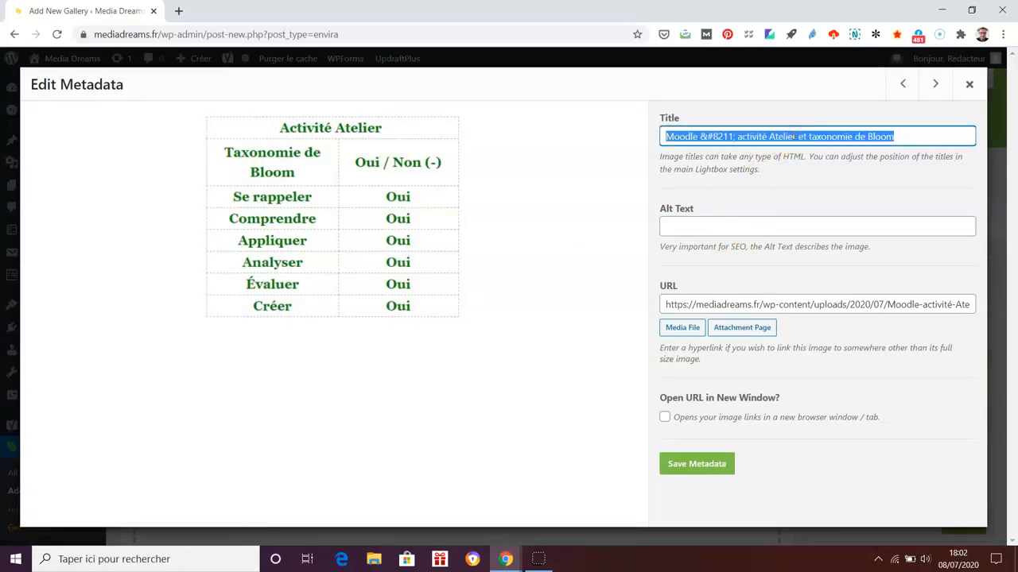
{"action": "left_click", "coordinate": [799, 227]}
{"action": "key", "text": "ctrl+v"}
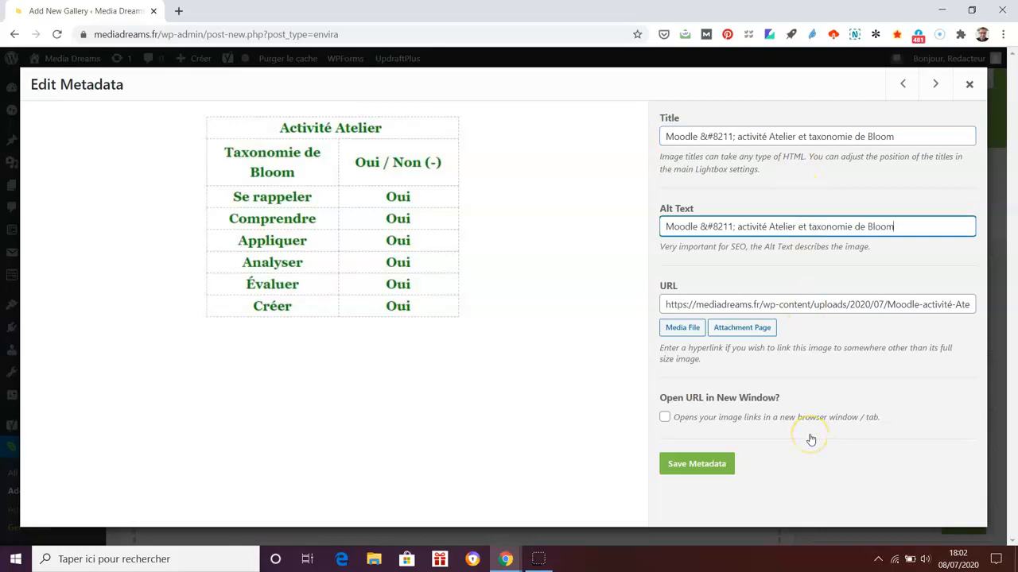
{"action": "left_click", "coordinate": [710, 466]}
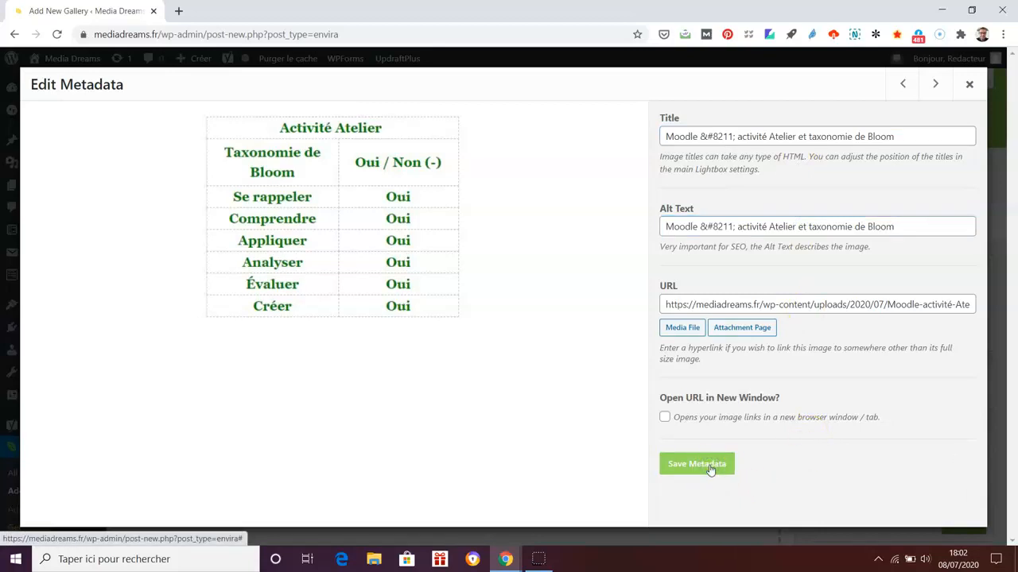
Copy the BDD image's title, "Moodle &#8211; activité BDD et taxonomie de Bloom", into its alt text and save the metadata
{"action": "left_click", "coordinate": [935, 84]}
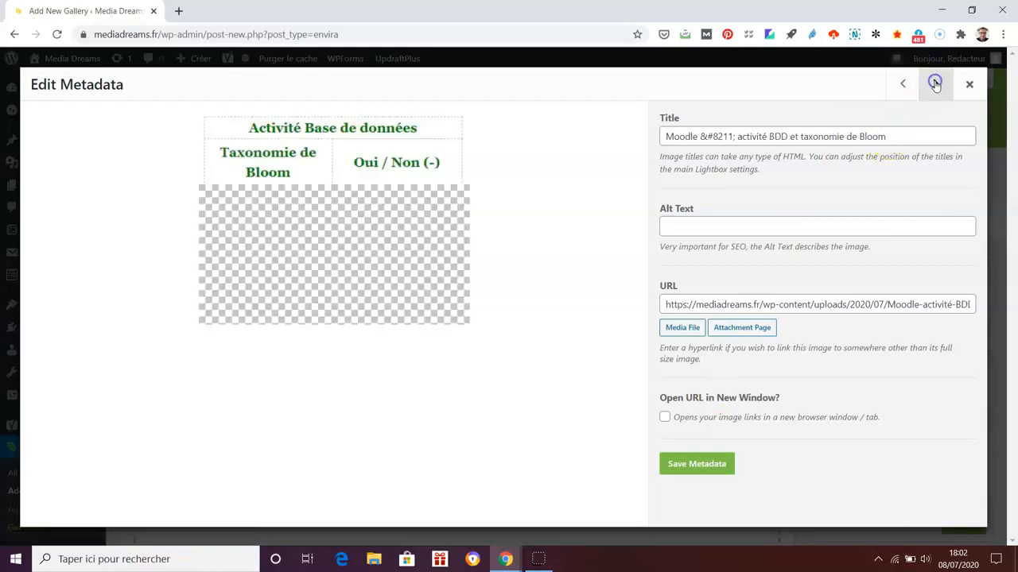
{"action": "triple_click", "coordinate": [784, 133]}
{"action": "key", "text": "ctrl+c"}
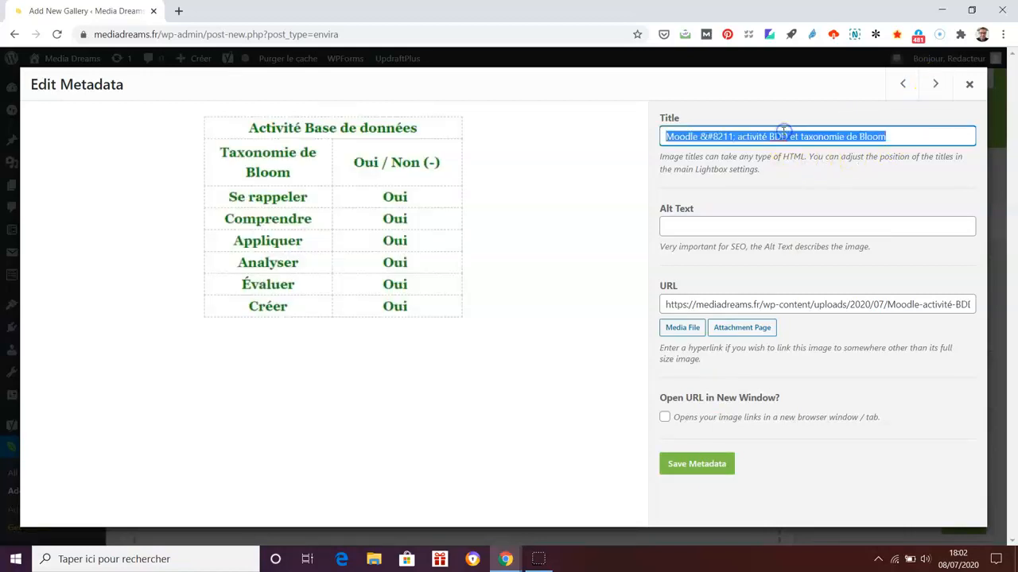
{"action": "left_click", "coordinate": [799, 234]}
{"action": "key", "text": "ctrl+v"}
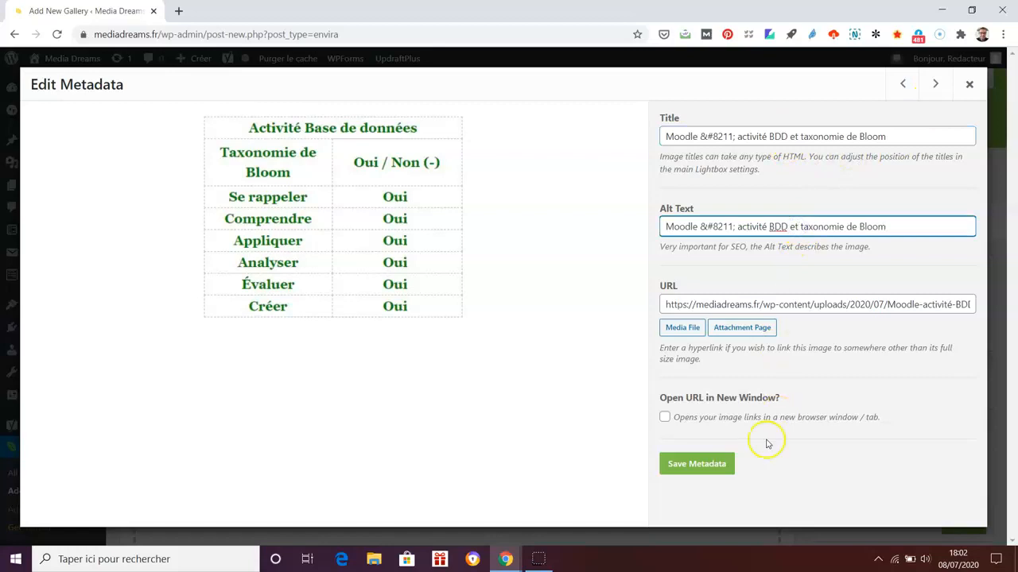
{"action": "left_click", "coordinate": [685, 466]}
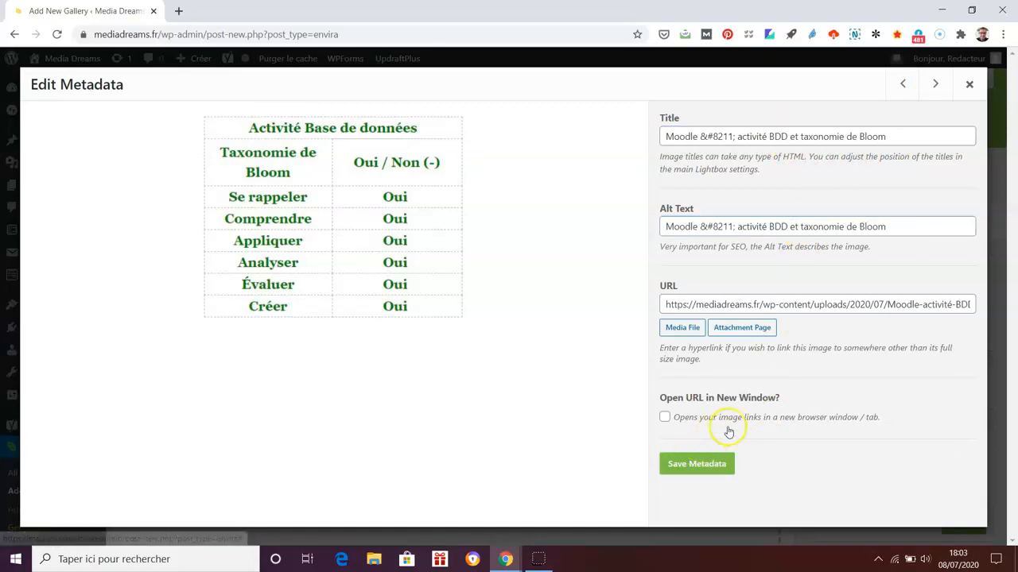
Tick the option to open the BDD image's link in a new window, and close the metadata editor after viewing the Chat image
{"action": "left_click", "coordinate": [666, 418]}
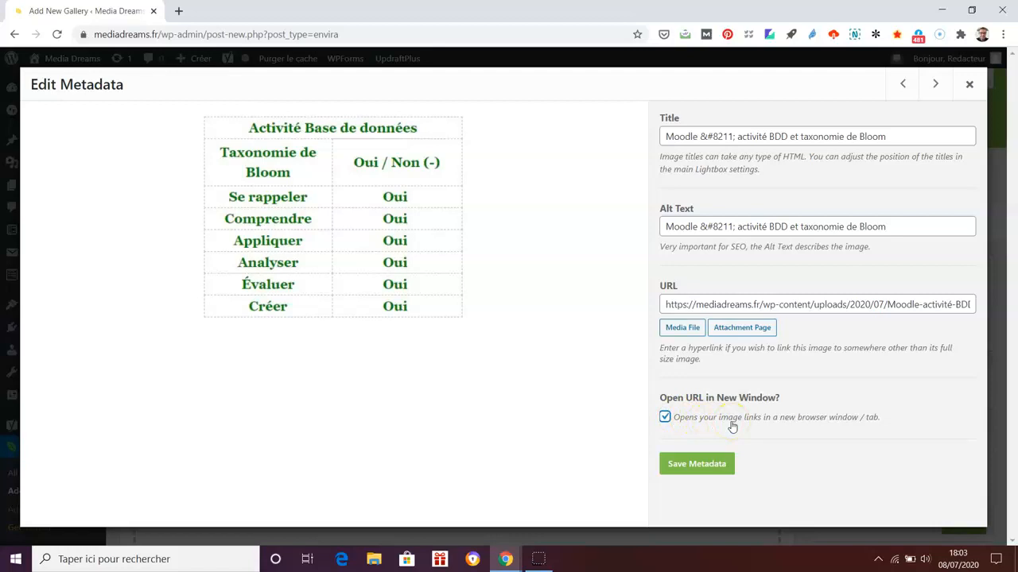
{"action": "left_click", "coordinate": [809, 304]}
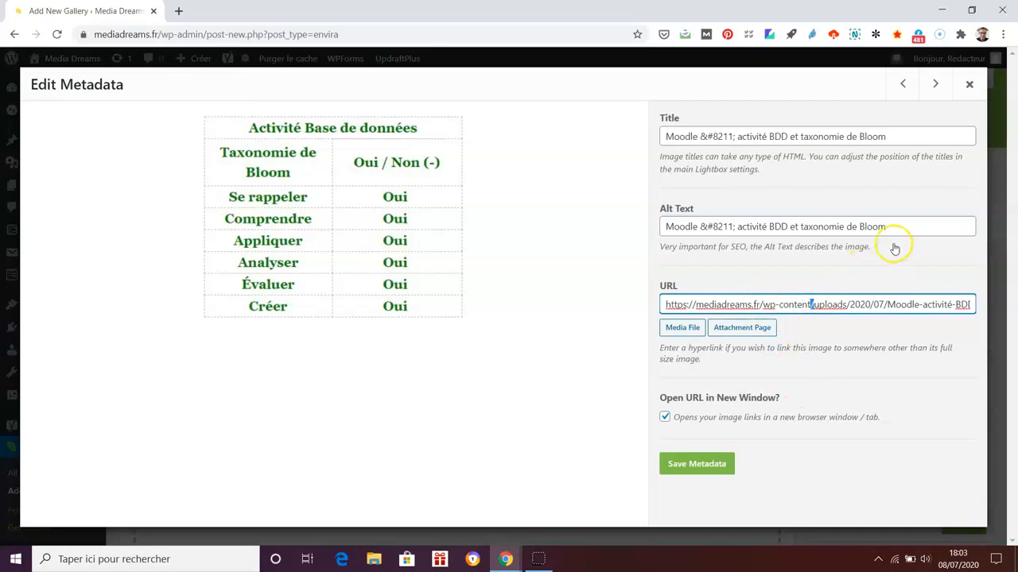
{"action": "left_click", "coordinate": [935, 84]}
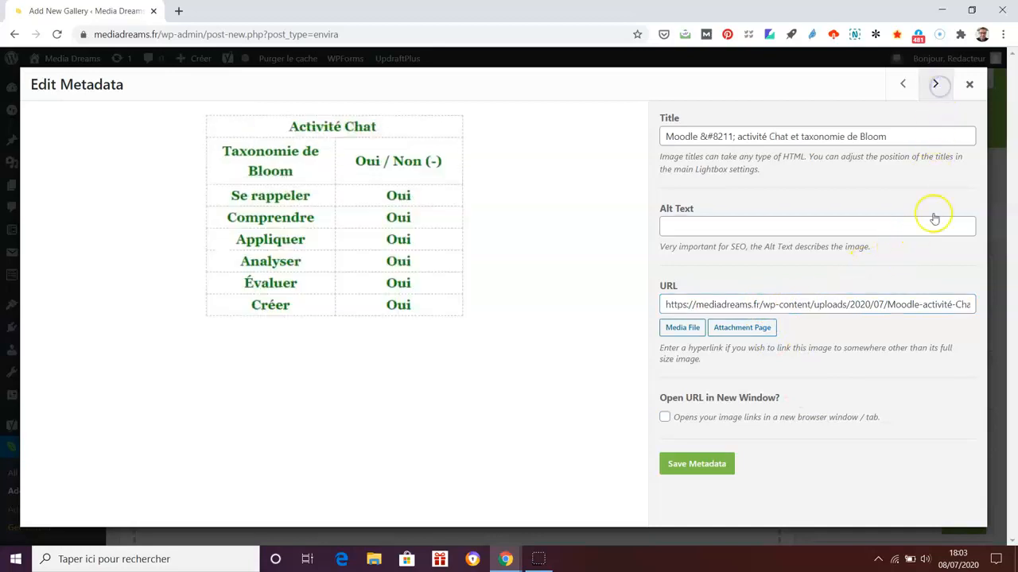
{"action": "left_click", "coordinate": [970, 83]}
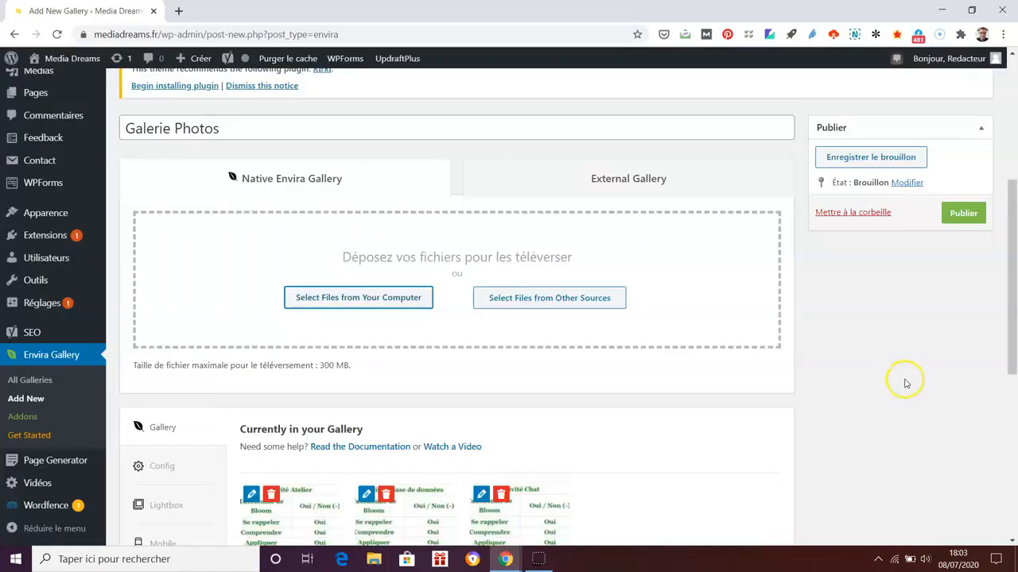
Publish the "Galerie Photos" gallery and review its shortcodes and images
{"action": "scroll", "coordinate": [904, 380], "scroll_direction": "down", "scroll_amount": 2}
{"action": "scroll", "coordinate": [972, 363], "scroll_direction": "down", "scroll_amount": 2}
{"action": "scroll", "coordinate": [990, 350], "scroll_direction": "up", "scroll_amount": 4}
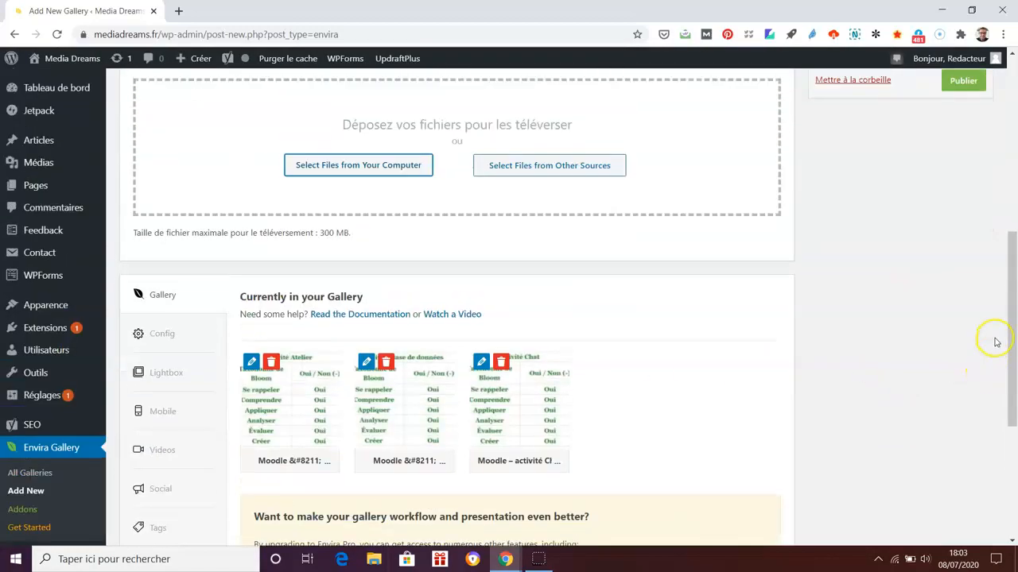
{"action": "left_click", "coordinate": [964, 282]}
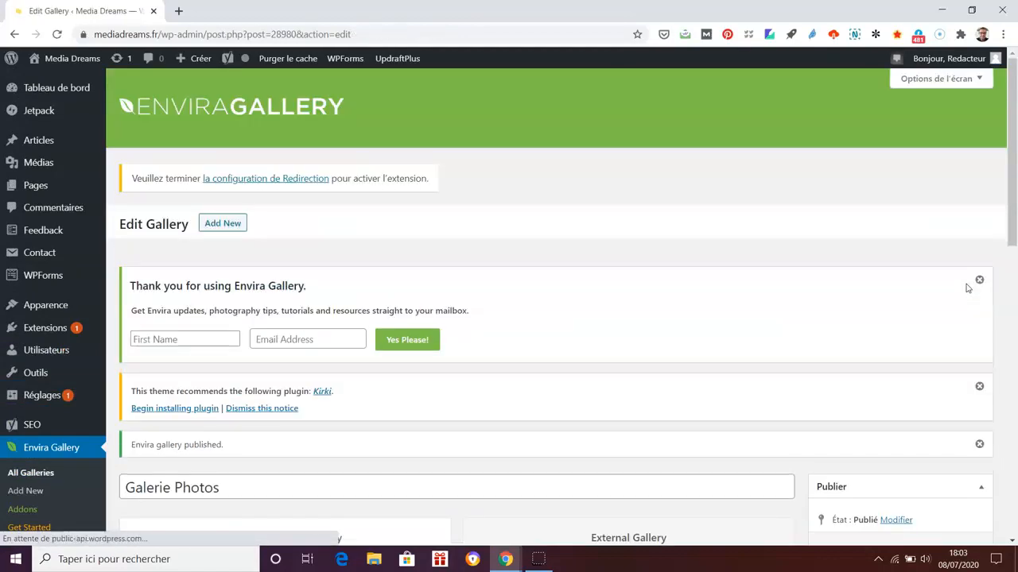
{"action": "scroll", "coordinate": [931, 300], "scroll_direction": "down", "scroll_amount": 3}
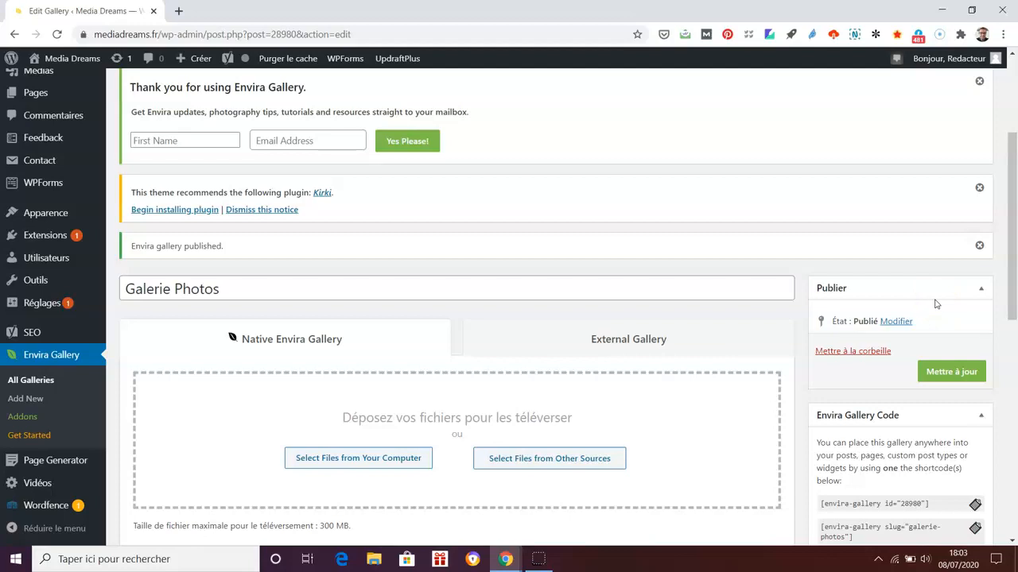
{"action": "scroll", "coordinate": [791, 306], "scroll_direction": "down", "scroll_amount": 3}
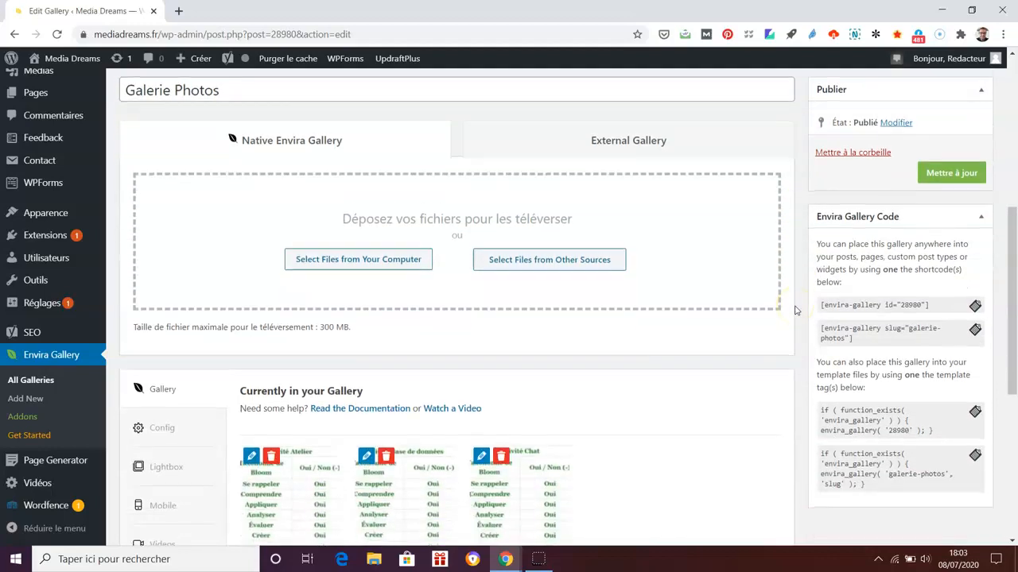
{"action": "scroll", "coordinate": [795, 310], "scroll_direction": "down", "scroll_amount": 2}
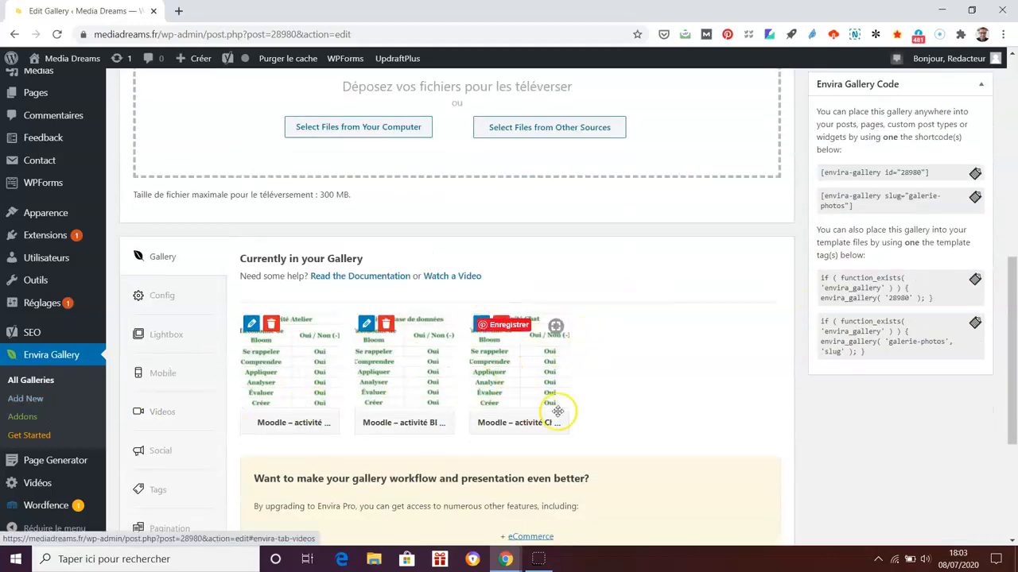
Copy the Galerie Photos shortcode, [envira-gallery id="28980"], from the list of all galleries
{"action": "left_click", "coordinate": [40, 382]}
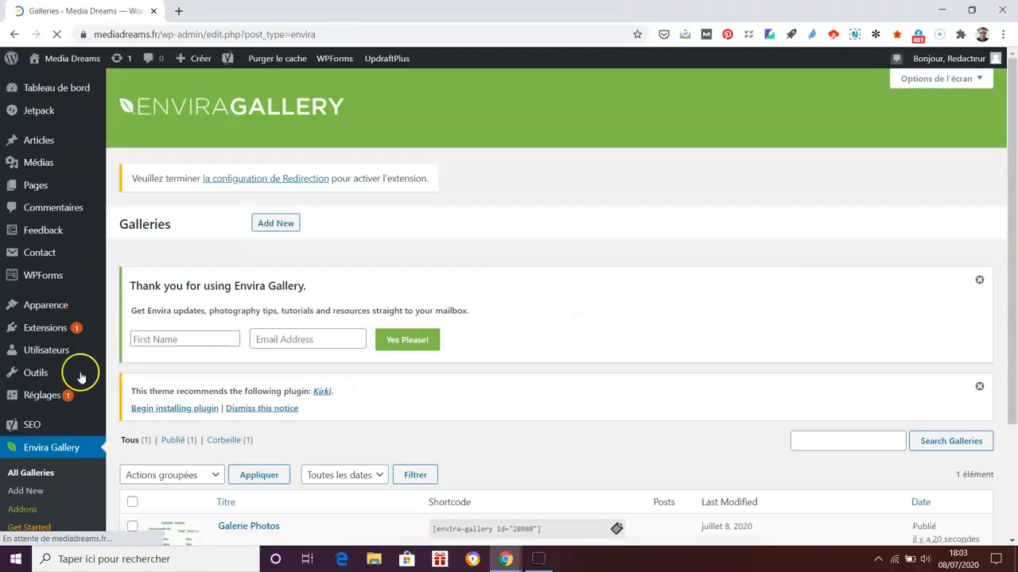
{"action": "scroll", "coordinate": [536, 350], "scroll_direction": "down", "scroll_amount": 2}
{"action": "scroll", "coordinate": [536, 349], "scroll_direction": "down", "scroll_amount": 2}
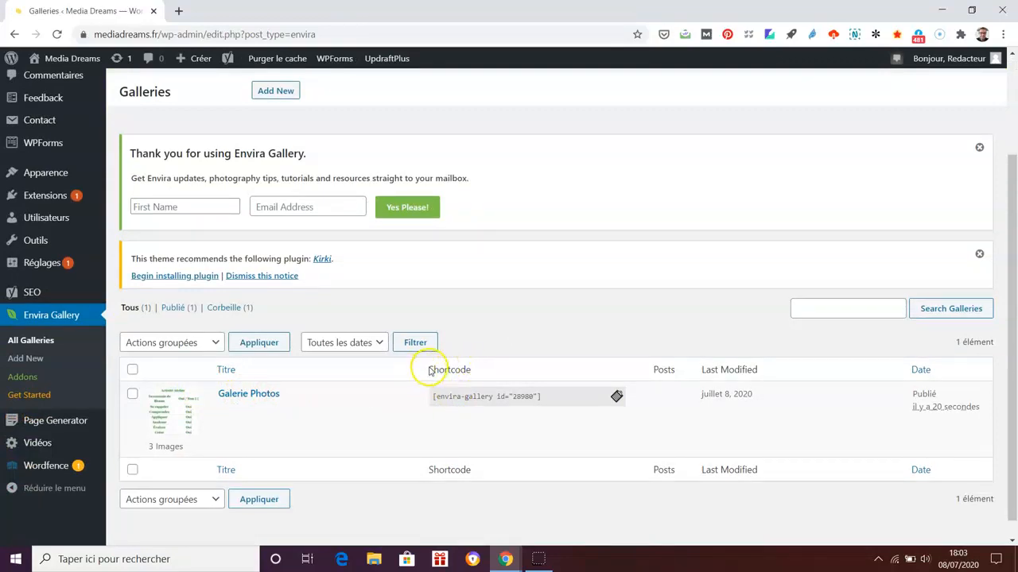
{"action": "left_click", "coordinate": [475, 397]}
{"action": "left_click_drag", "start_coordinate": [548, 400], "coordinate": [480, 397]}
{"action": "key", "text": "ctrl+c"}
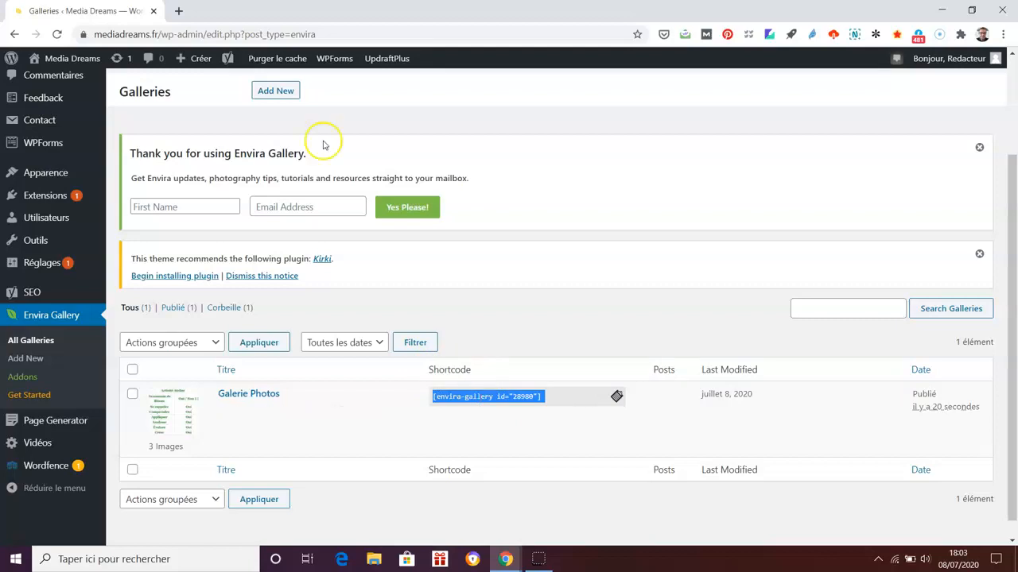
Create a new post titled "Galerie Photos"
{"action": "mouse_move", "coordinate": [203, 62]}
{"action": "left_click", "coordinate": [197, 83]}
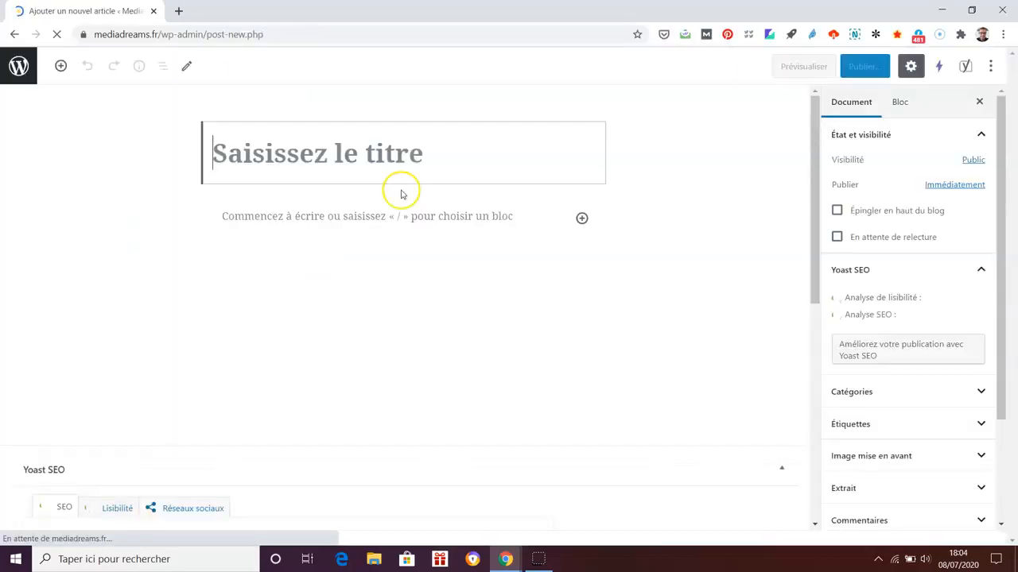
{"action": "type", "text": "Galerie Pjo"}
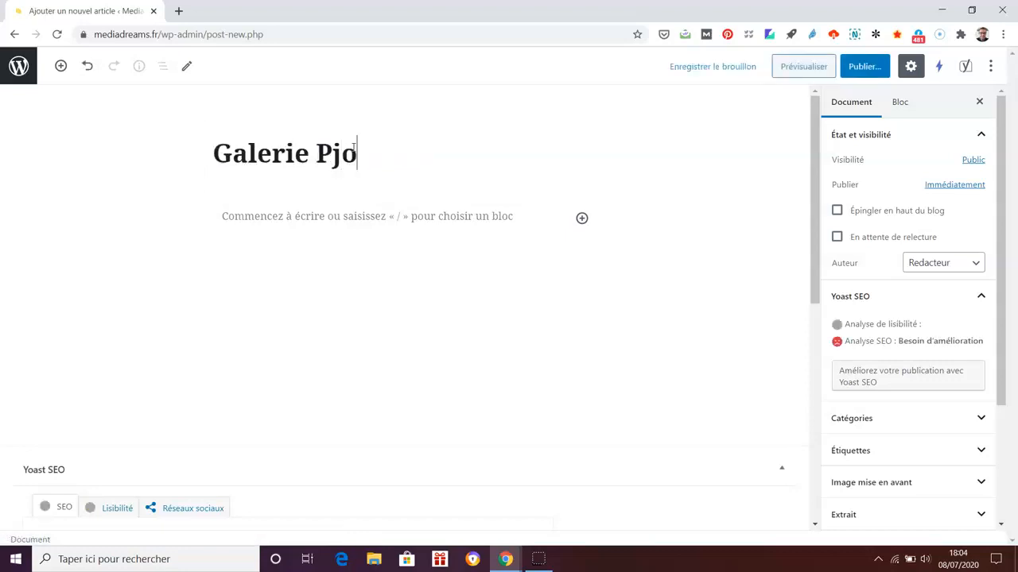
{"action": "key", "text": "BackSpace"}
{"action": "key", "text": "BackSpace"}
{"action": "type", "text": "hotos"}
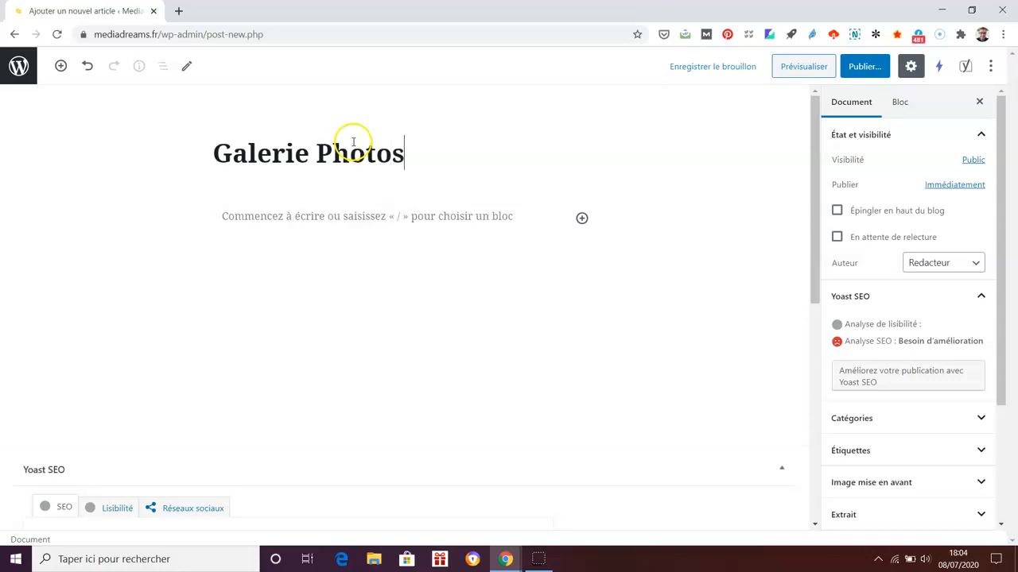
Paste the gallery shortcode [envira-gallery id="28980"] into the post body and publish the post
{"action": "left_click", "coordinate": [354, 212]}
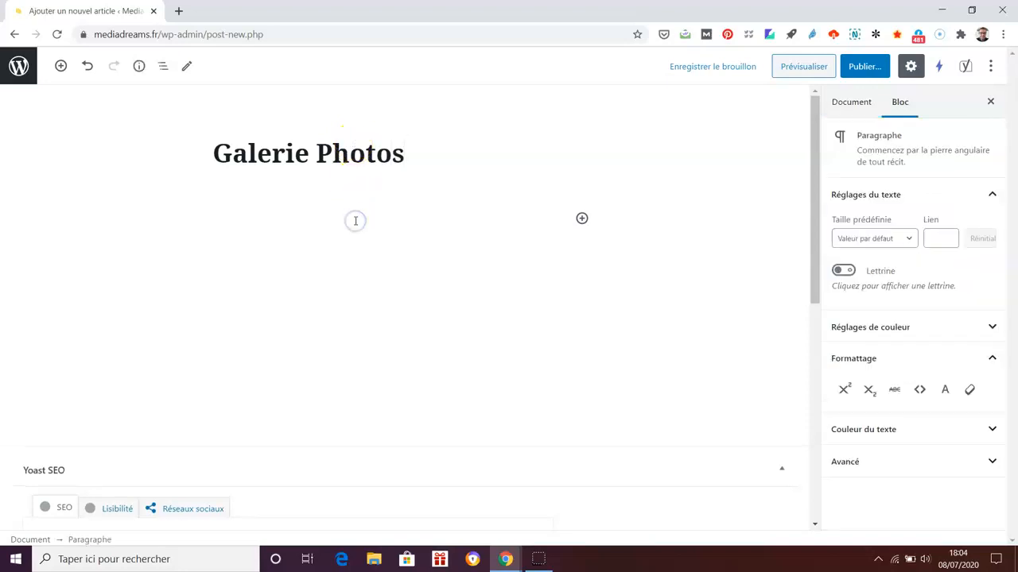
{"action": "key", "text": "ctrl+v"}
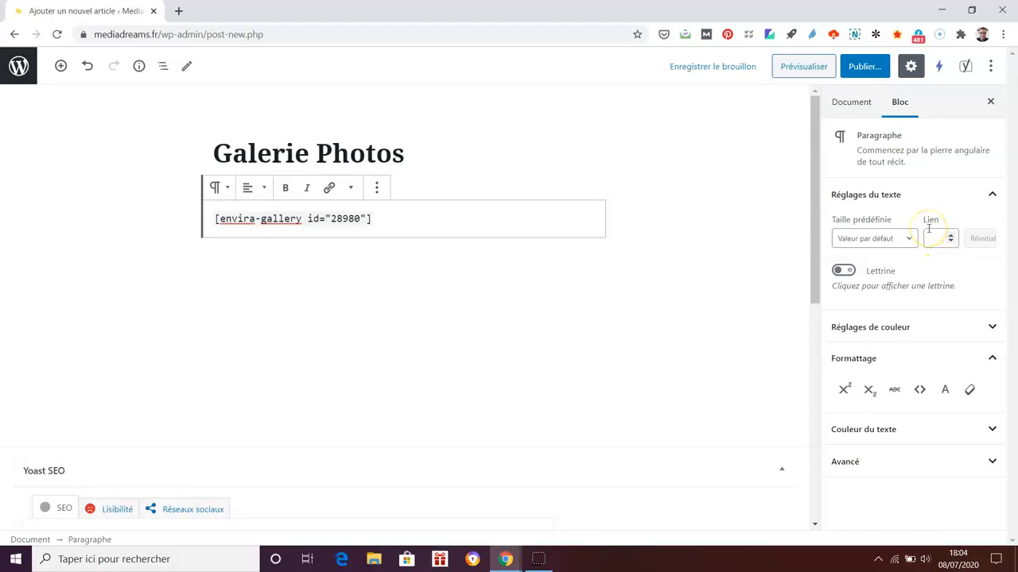
{"action": "left_click", "coordinate": [868, 68]}
{"action": "left_click", "coordinate": [914, 66]}
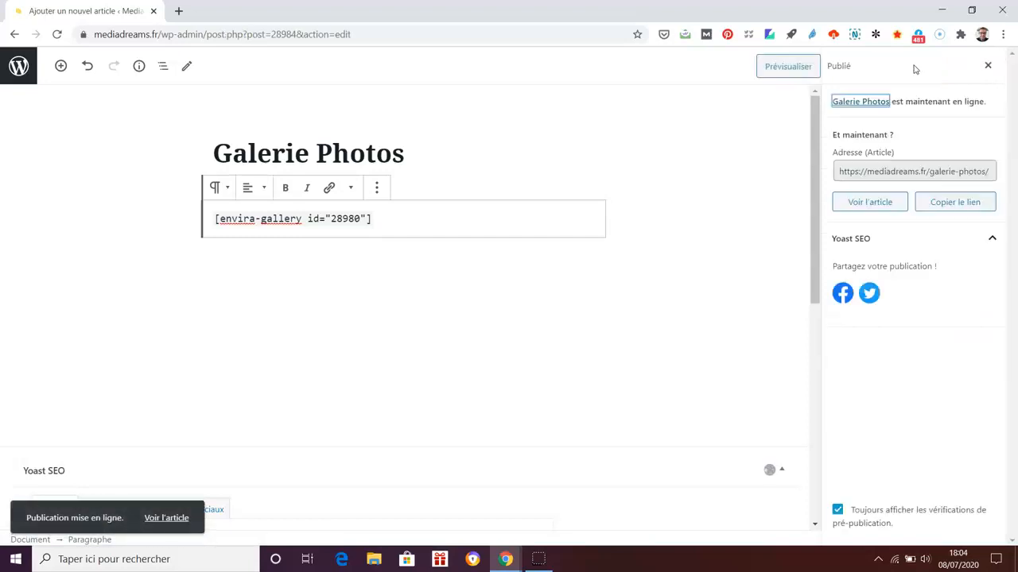
View the published Galerie Photos post on the site and examine how the gallery images are laid out
{"action": "left_click", "coordinate": [175, 518]}
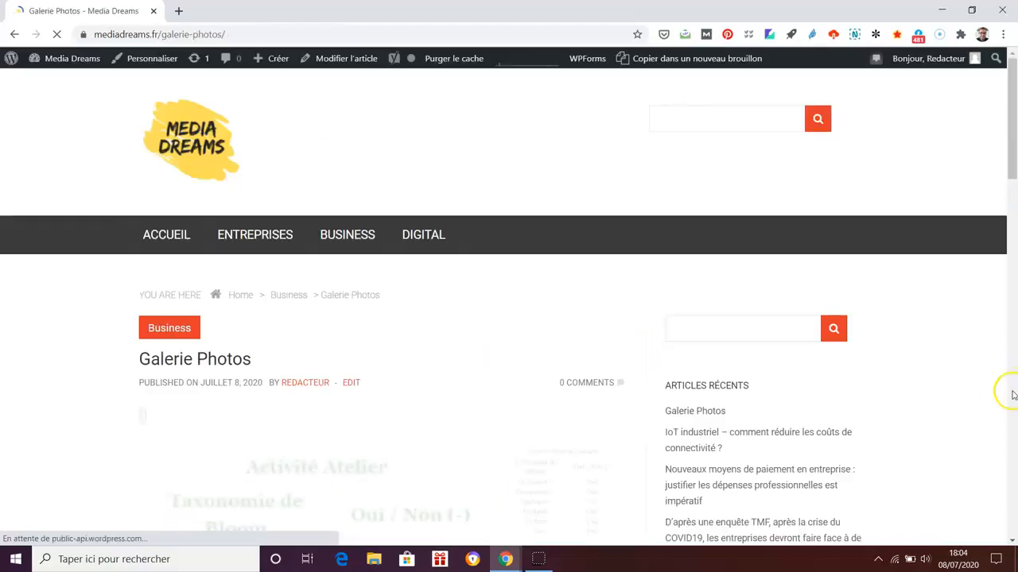
{"action": "scroll", "coordinate": [958, 407], "scroll_direction": "down", "scroll_amount": 1}
{"action": "scroll", "coordinate": [958, 407], "scroll_direction": "down", "scroll_amount": 3}
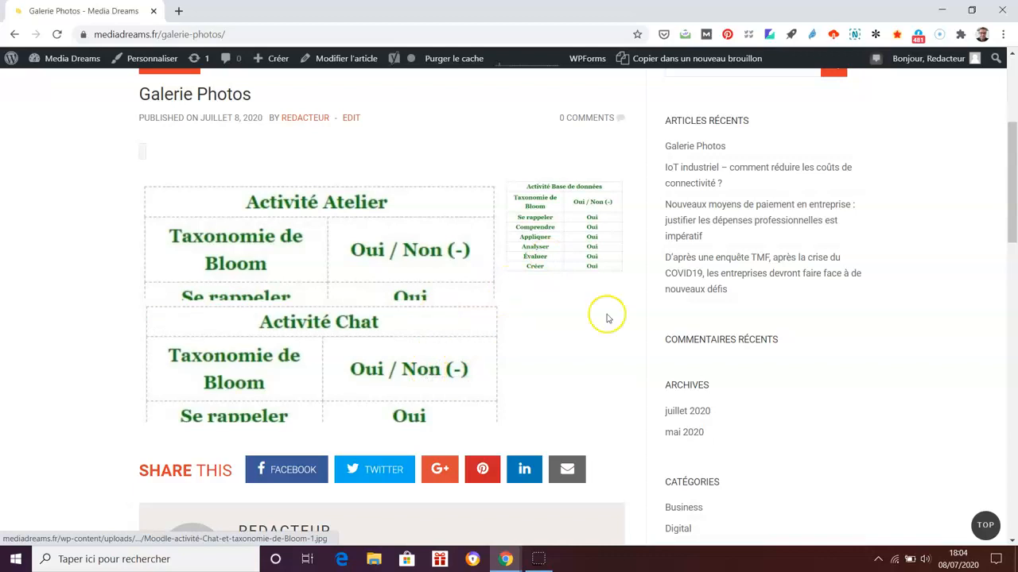
{"action": "scroll", "coordinate": [994, 361], "scroll_direction": "down", "scroll_amount": 2}
{"action": "scroll", "coordinate": [997, 364], "scroll_direction": "up", "scroll_amount": 3}
{"action": "scroll", "coordinate": [999, 358], "scroll_direction": "up", "scroll_amount": 2}
{"action": "scroll", "coordinate": [567, 326], "scroll_direction": "down", "scroll_amount": 2}
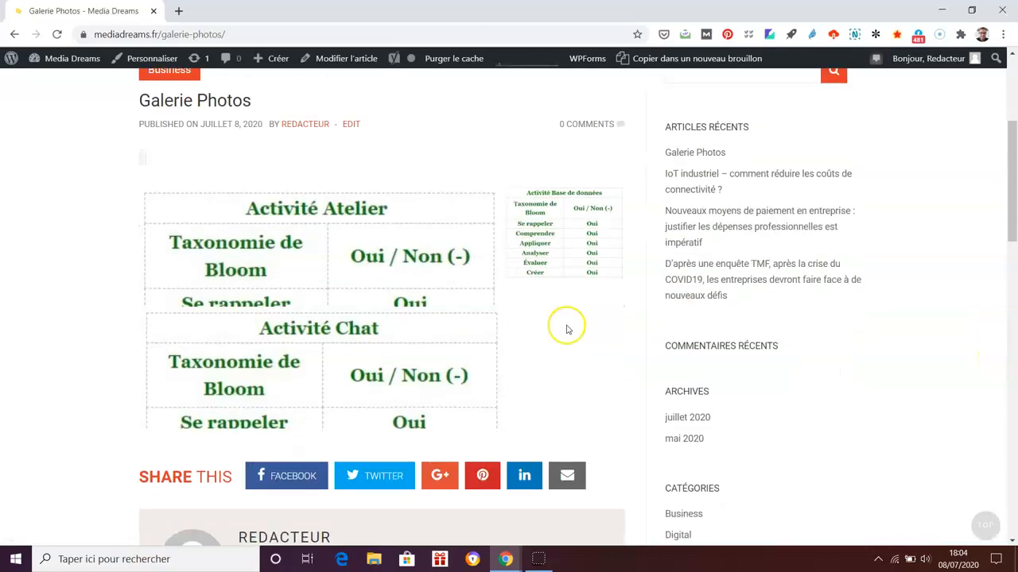
Reopen the Galerie Photos post for editing and update it
{"action": "scroll", "coordinate": [406, 214], "scroll_direction": "up", "scroll_amount": 2}
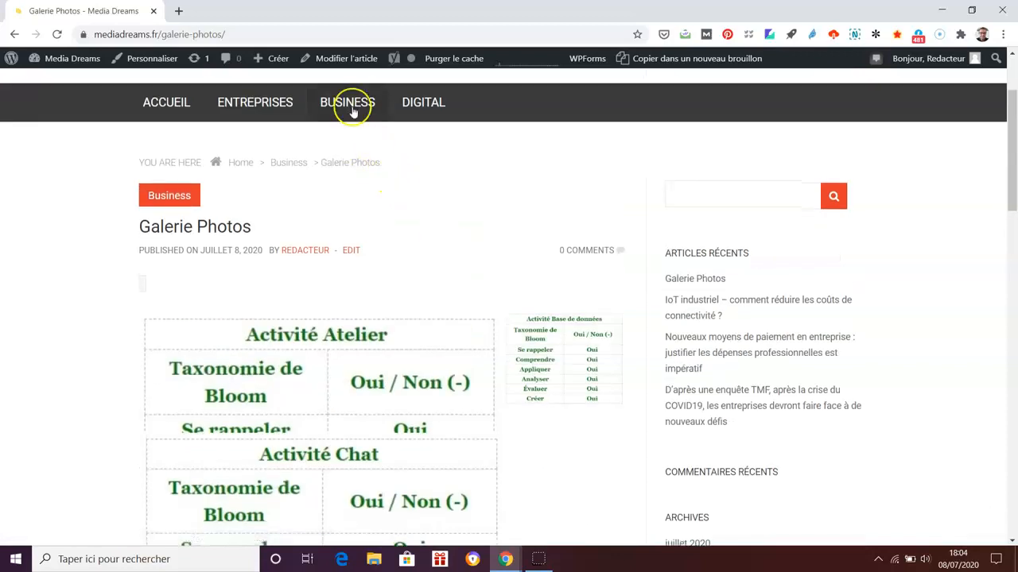
{"action": "left_click", "coordinate": [342, 66]}
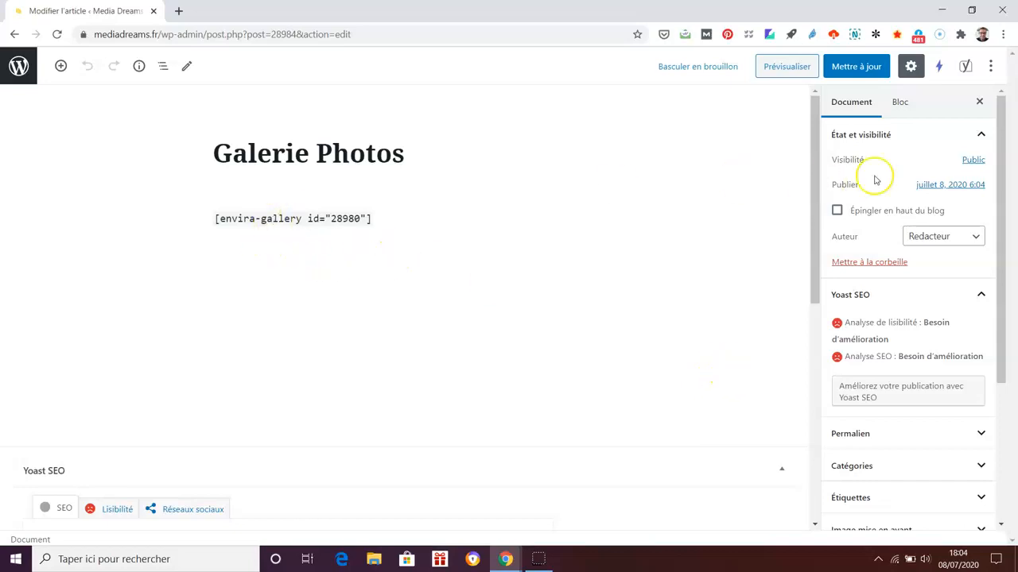
{"action": "left_click", "coordinate": [856, 67]}
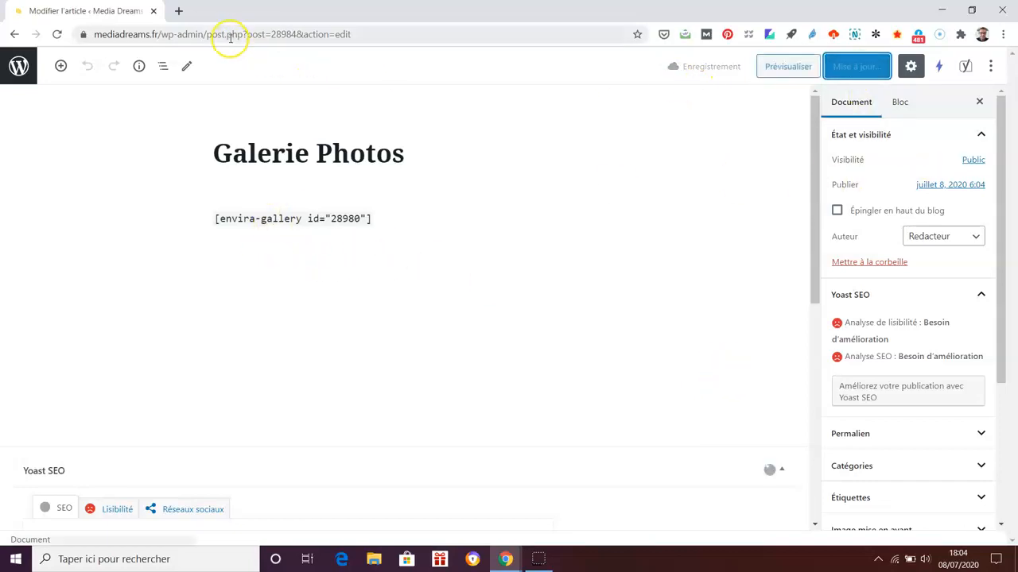
Load the site's home page, mediadreams.fr, by shortening the current web address
{"action": "left_click_drag", "start_coordinate": [231, 36], "coordinate": [432, 34]}
{"action": "key", "text": "BackSpace"}
{"action": "key", "text": "BackSpace"}
{"action": "key", "text": "BackSpace"}
{"action": "key", "text": "BackSpace"}
{"action": "key", "text": "BackSpace"}
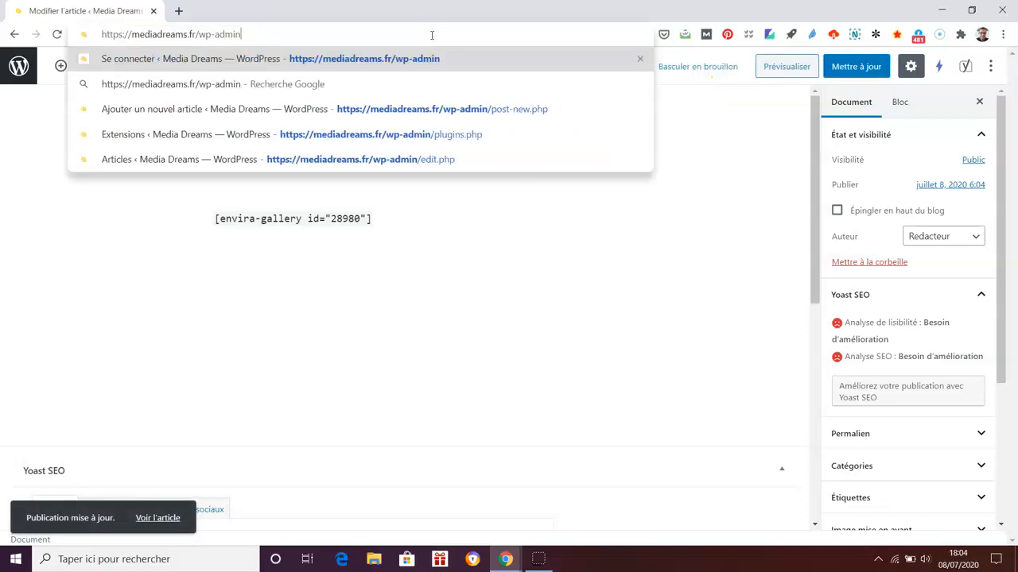
{"action": "key", "text": "BackSpace"}
{"action": "key", "text": "BackSpace"}
{"action": "key", "text": "BackSpace"}
{"action": "key", "text": "BackSpace"}
{"action": "key", "text": "BackSpace"}
{"action": "key", "text": "BackSpace"}
{"action": "key", "text": "BackSpace"}
{"action": "key", "text": "BackSpace"}
{"action": "key", "text": "Return"}
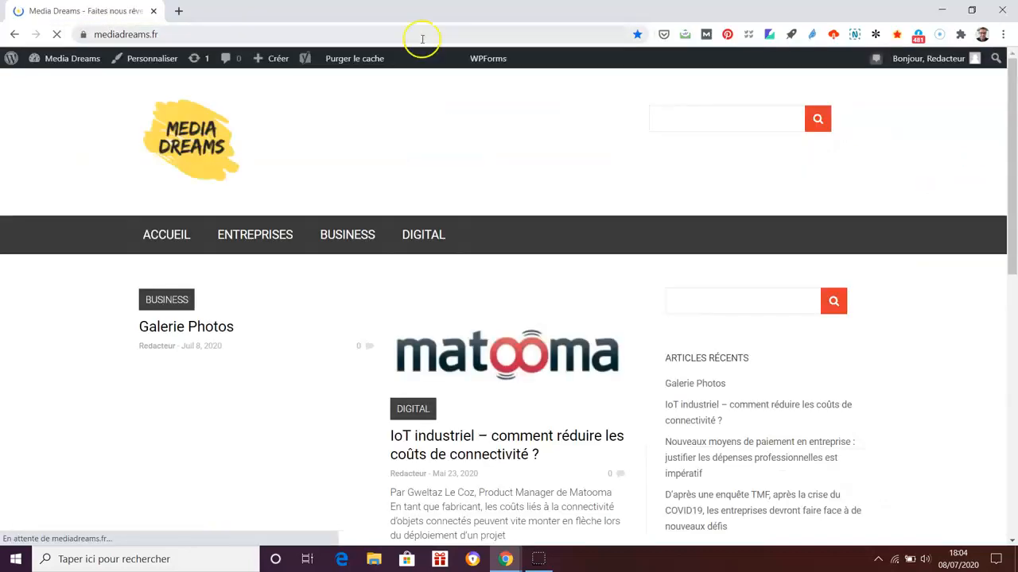
Go to the site dashboard and open the Galerie Photos gallery for editing from the Envira gallery list
{"action": "mouse_move", "coordinate": [76, 58]}
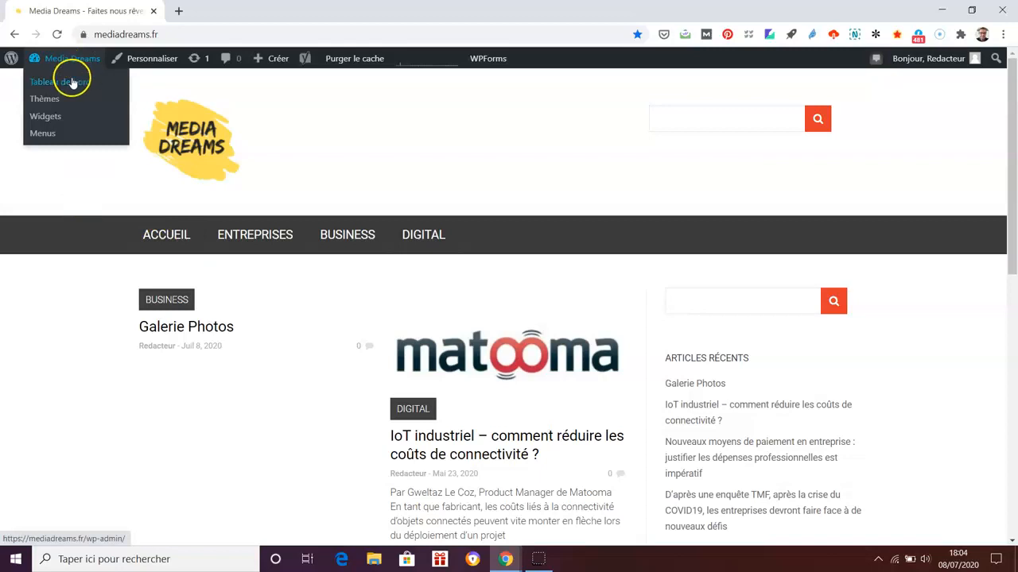
{"action": "left_click", "coordinate": [73, 83]}
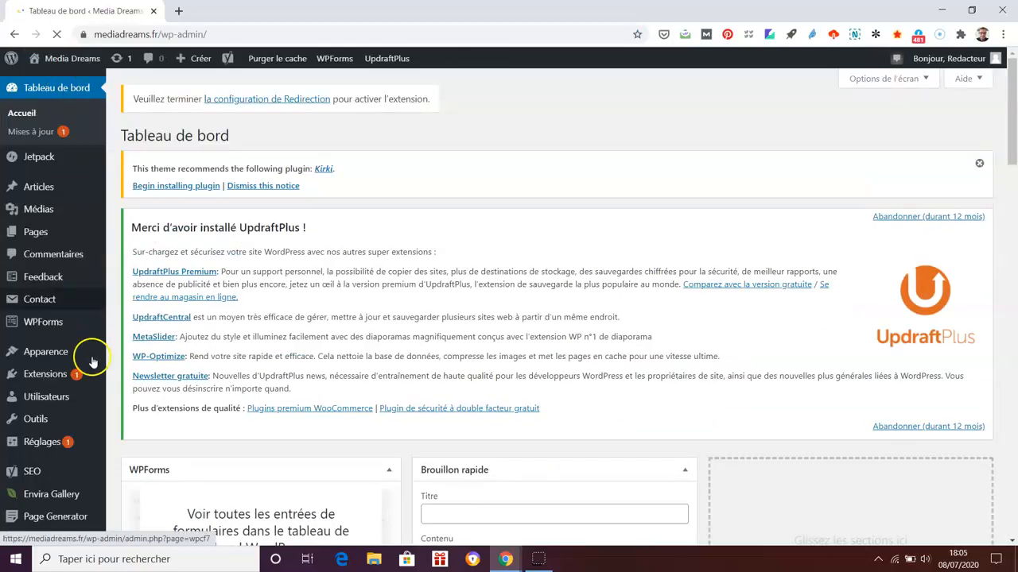
{"action": "mouse_move", "coordinate": [77, 410]}
{"action": "scroll", "coordinate": [77, 410], "scroll_direction": "down", "scroll_amount": 2}
{"action": "mouse_move", "coordinate": [84, 436]}
{"action": "left_click", "coordinate": [139, 443]}
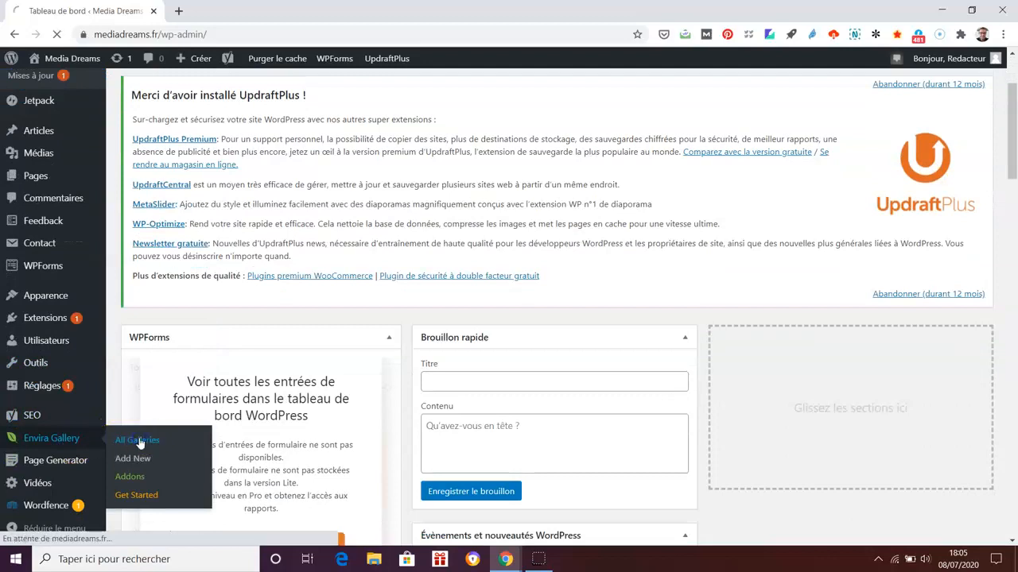
{"action": "scroll", "coordinate": [779, 411], "scroll_direction": "down", "scroll_amount": 2}
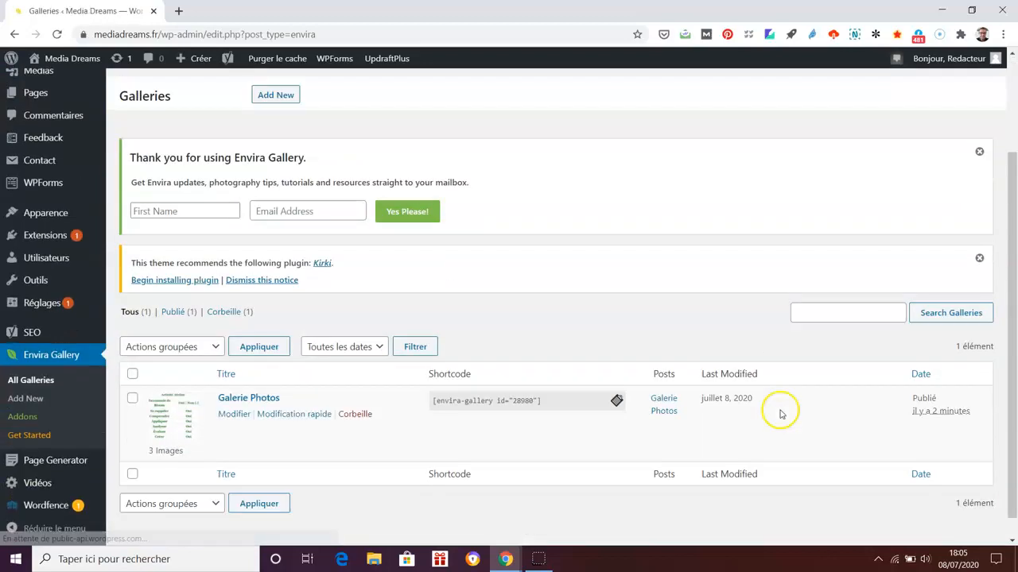
{"action": "left_click", "coordinate": [234, 393]}
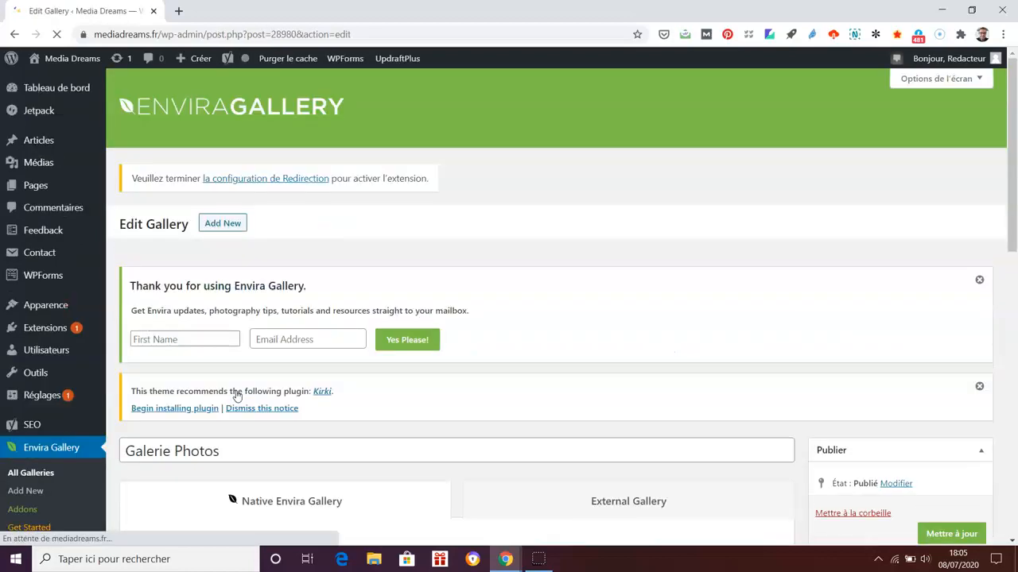
Review the gallery's Config settings for columns, row height and image size, and its Lightbox settings
{"action": "scroll", "coordinate": [771, 379], "scroll_direction": "down", "scroll_amount": 1}
{"action": "scroll", "coordinate": [769, 379], "scroll_direction": "down", "scroll_amount": 8}
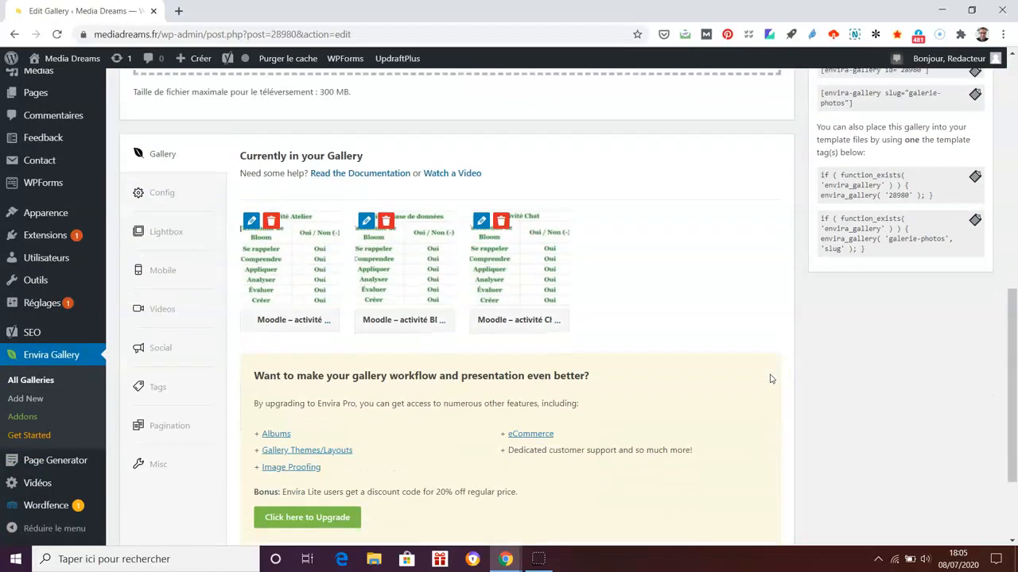
{"action": "left_click", "coordinate": [174, 199]}
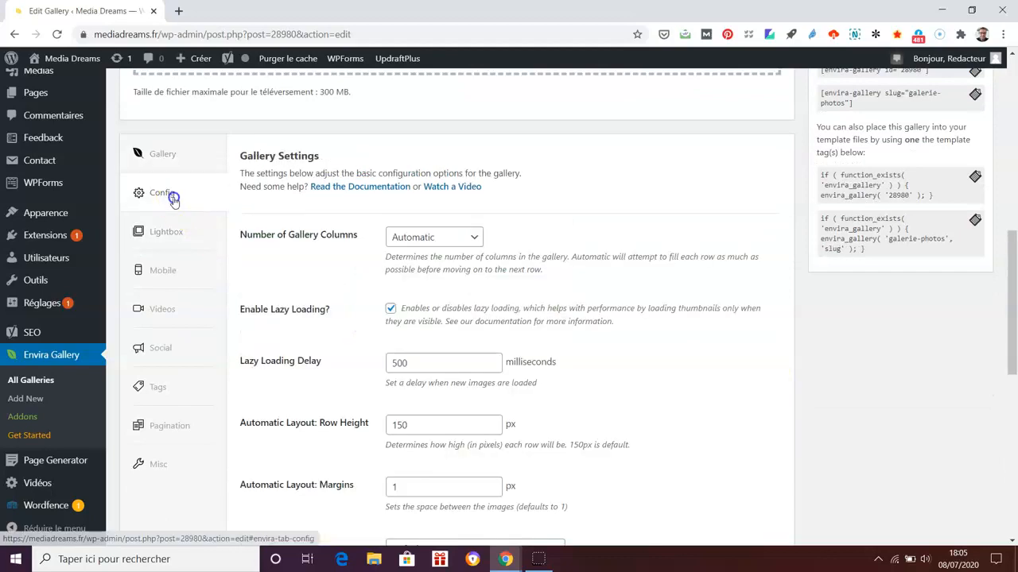
{"action": "scroll", "coordinate": [678, 398], "scroll_direction": "down", "scroll_amount": 2}
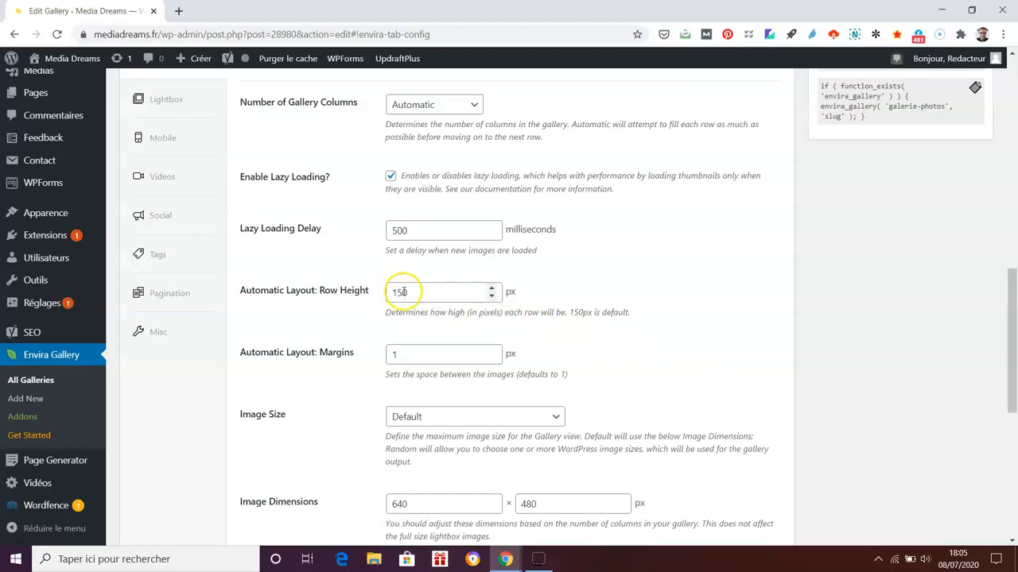
{"action": "scroll", "coordinate": [676, 369], "scroll_direction": "up", "scroll_amount": 1}
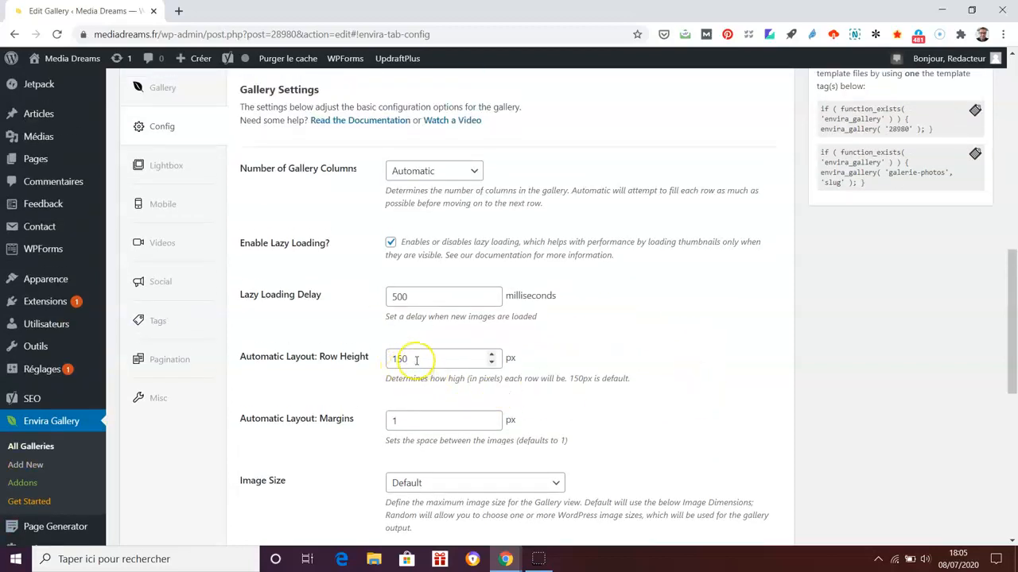
{"action": "left_click", "coordinate": [162, 203]}
{"action": "left_click", "coordinate": [166, 167]}
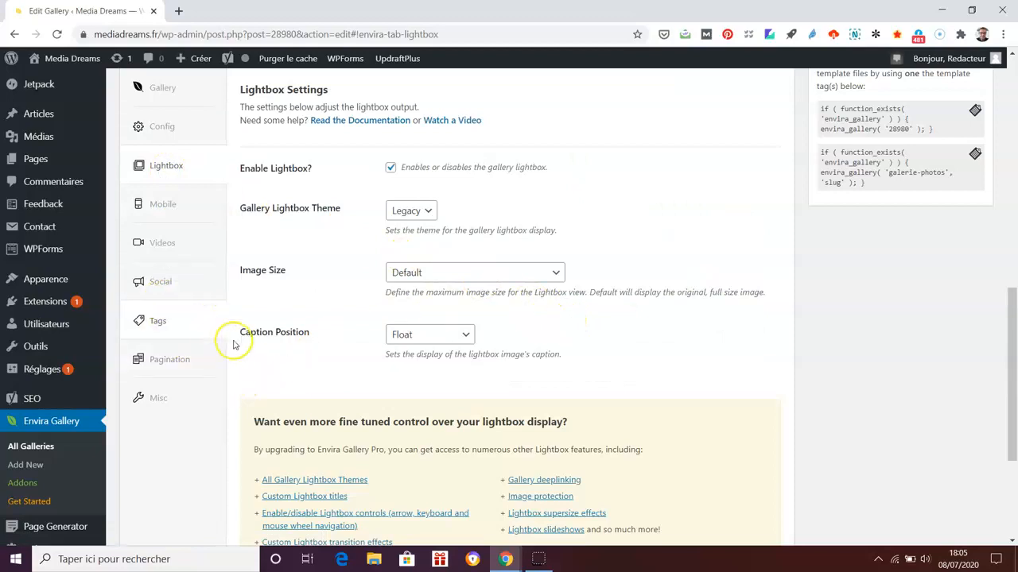
Set the number of gallery columns to Three Columns (3) in the Config settings
{"action": "left_click", "coordinate": [160, 130]}
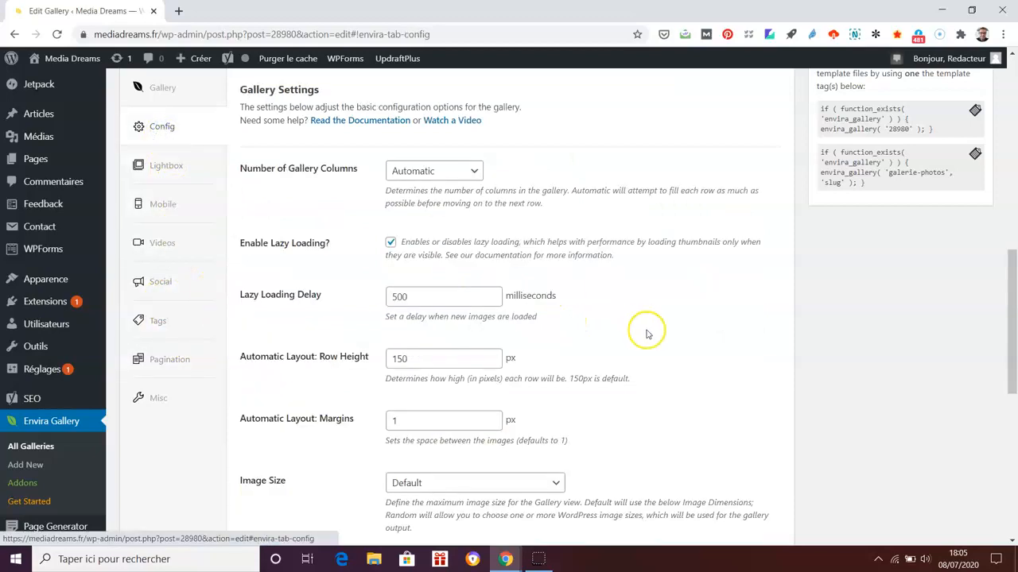
{"action": "scroll", "coordinate": [650, 336], "scroll_direction": "up", "scroll_amount": 3}
{"action": "left_click", "coordinate": [471, 307]}
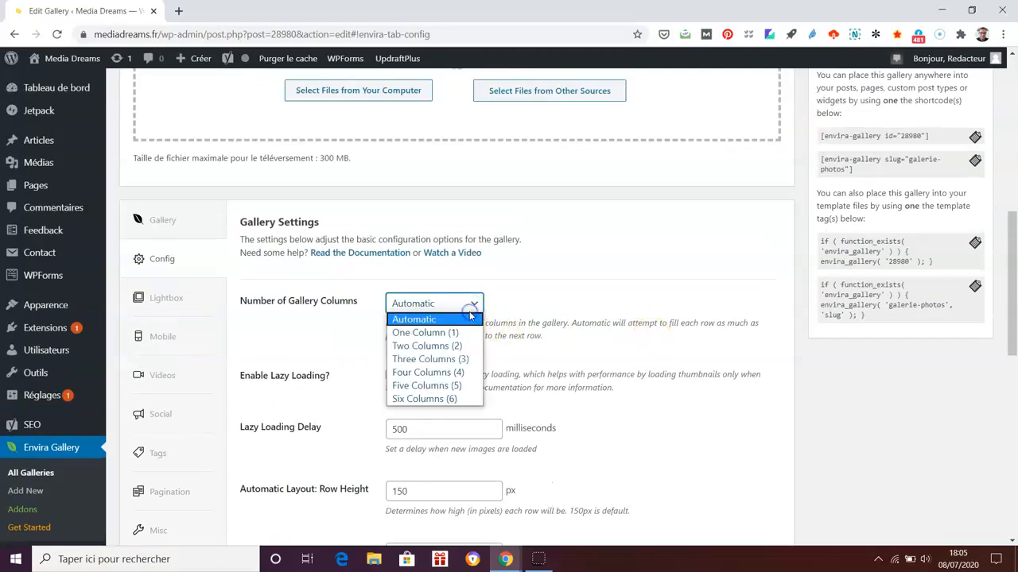
{"action": "left_click", "coordinate": [467, 385]}
{"action": "left_click", "coordinate": [468, 359]}
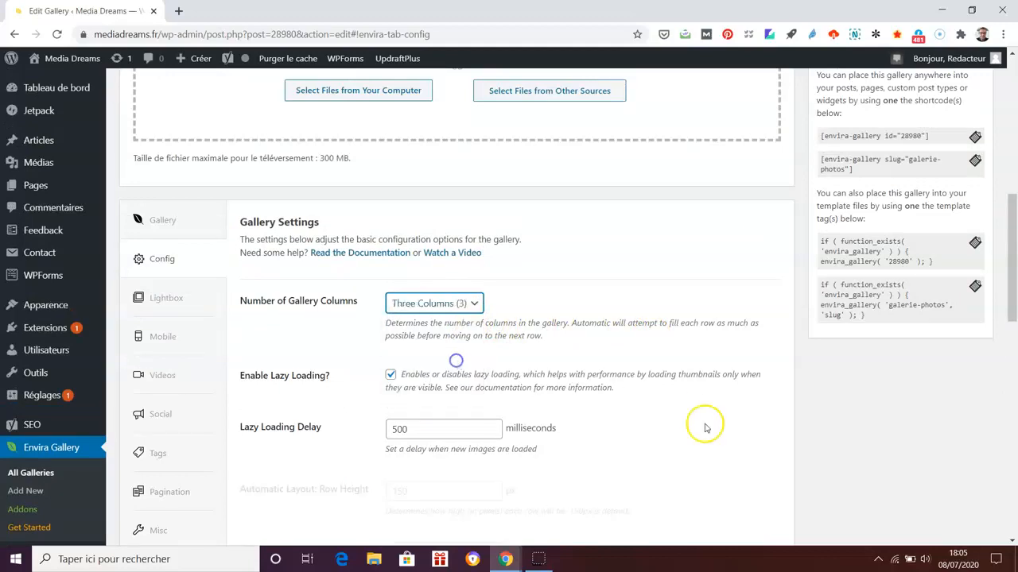
Look over the remaining Config settings and update the published Galerie Photos gallery to save its changes
{"action": "scroll", "coordinate": [756, 443], "scroll_direction": "down", "scroll_amount": 1}
{"action": "scroll", "coordinate": [755, 443], "scroll_direction": "down", "scroll_amount": 8}
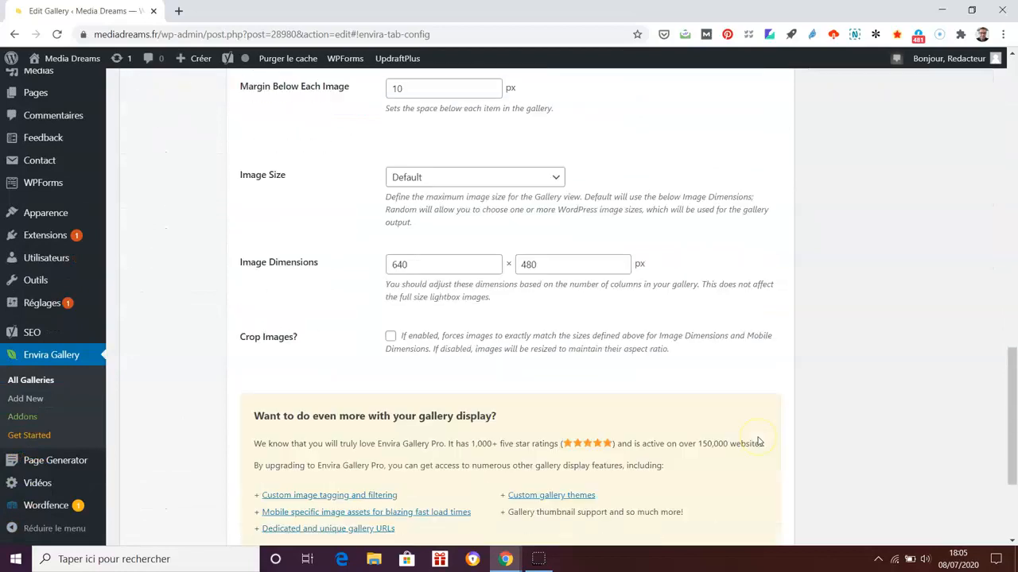
{"action": "scroll", "coordinate": [890, 411], "scroll_direction": "up", "scroll_amount": 12}
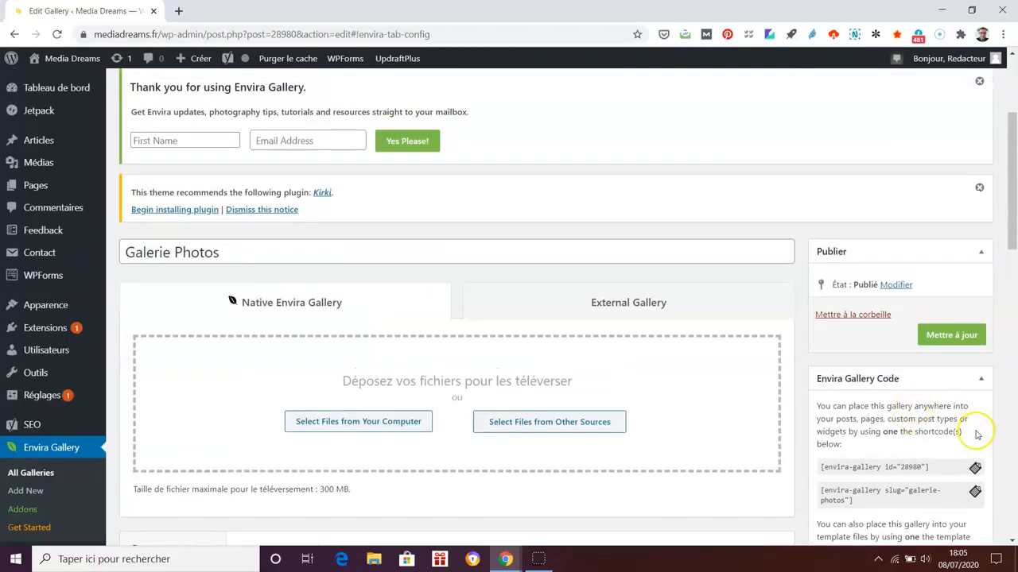
{"action": "left_click", "coordinate": [941, 335]}
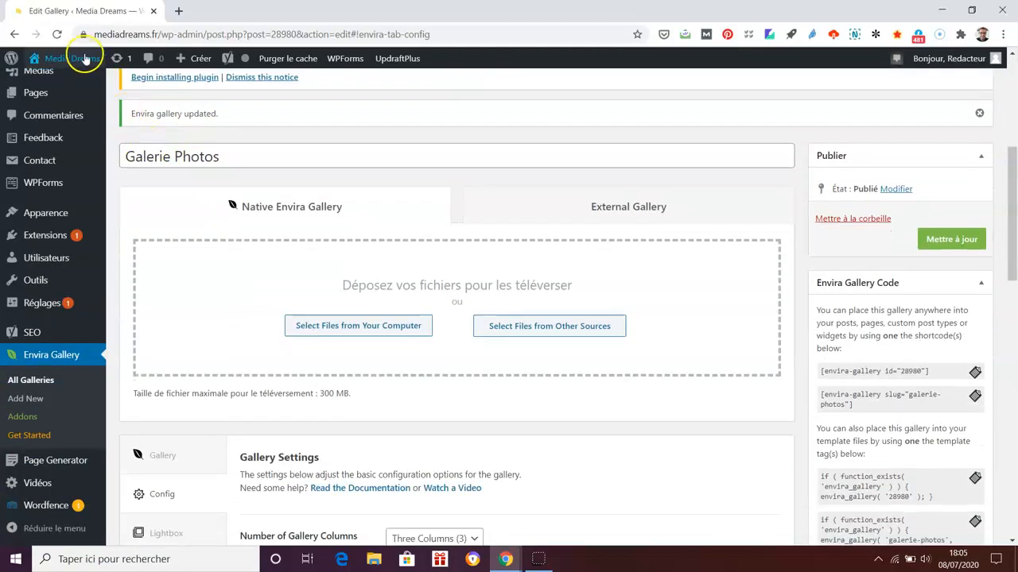
Open the live Media Dreams site in a new browser tab and examine the gallery's column layout in the Galerie Photos post
{"action": "mouse_move", "coordinate": [79, 74]}
{"action": "right_click", "coordinate": [78, 87]}
{"action": "left_click", "coordinate": [120, 91]}
{"action": "left_click", "coordinate": [203, 10]}
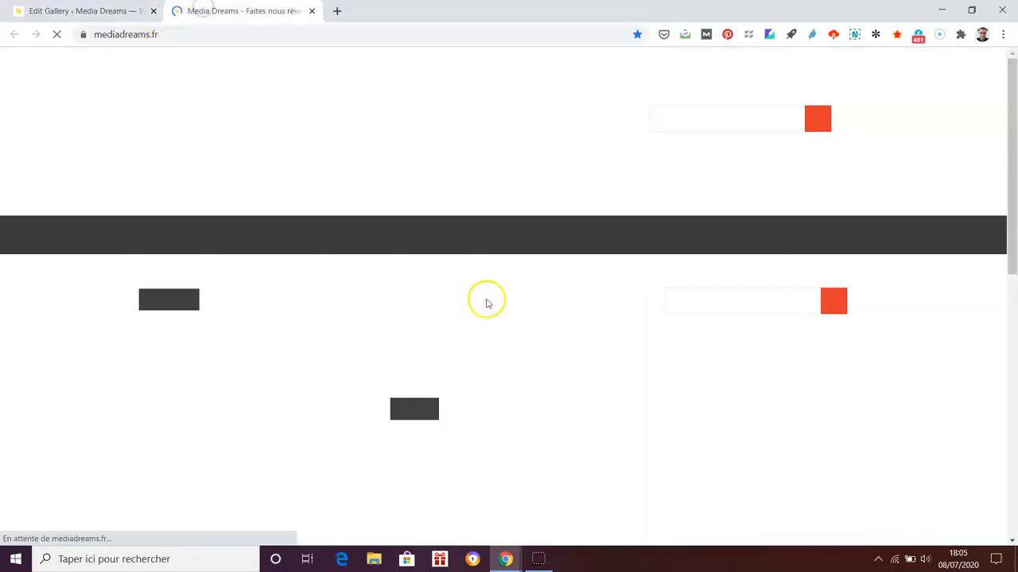
{"action": "scroll", "coordinate": [373, 322], "scroll_direction": "down", "scroll_amount": 1}
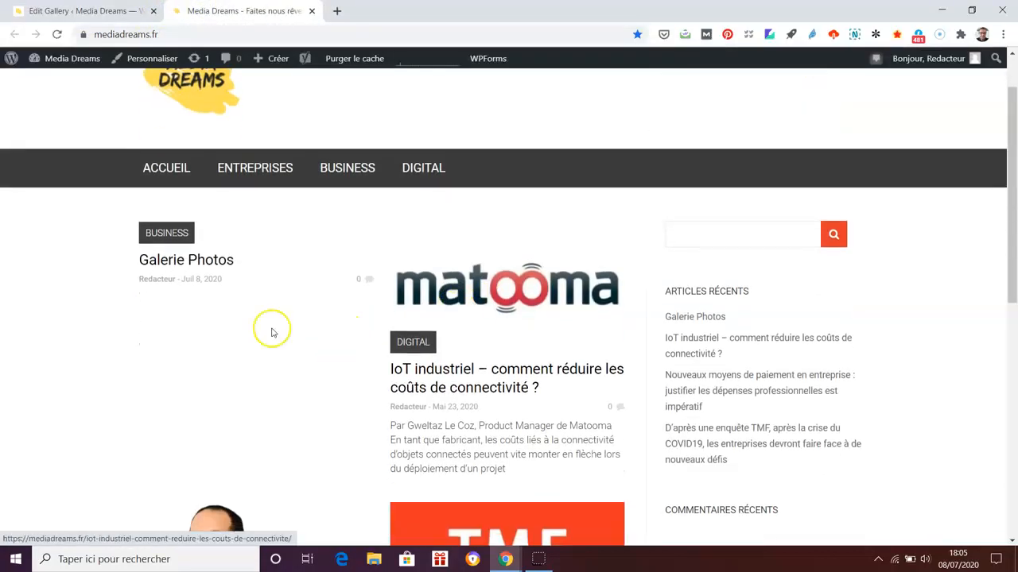
{"action": "left_click", "coordinate": [196, 262]}
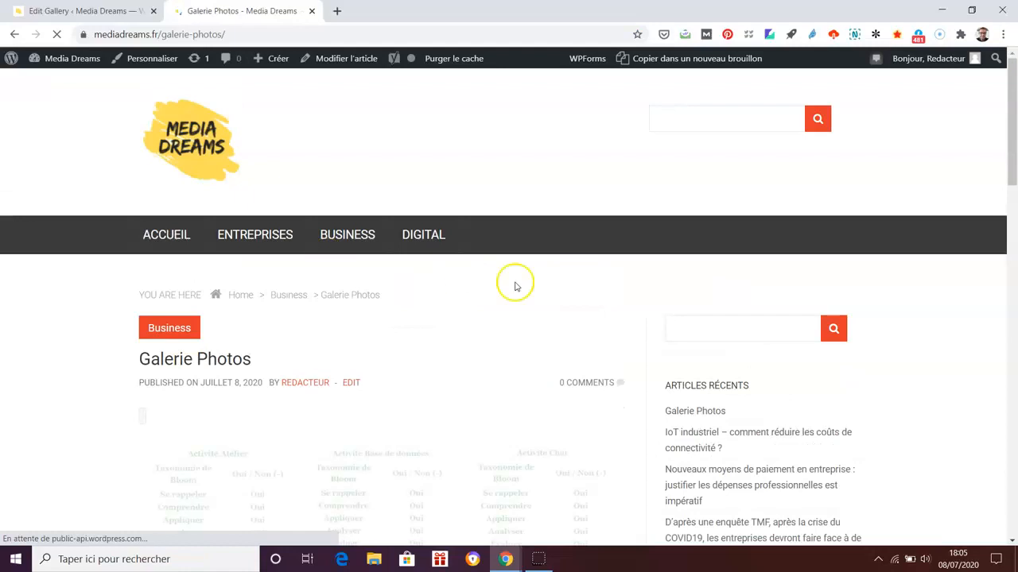
{"action": "scroll", "coordinate": [982, 380], "scroll_direction": "down", "scroll_amount": 3}
{"action": "scroll", "coordinate": [982, 380], "scroll_direction": "up", "scroll_amount": 1}
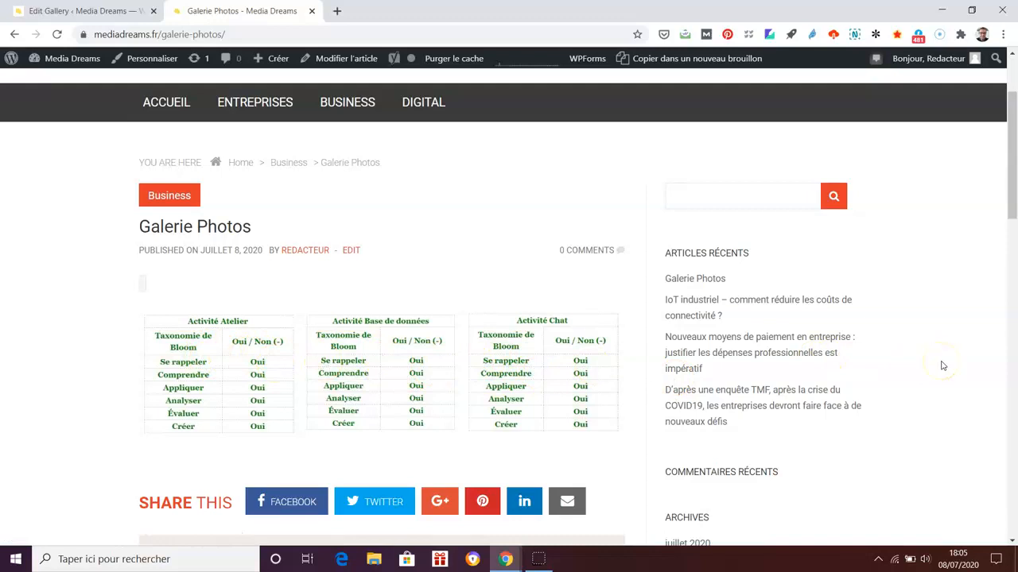
Return to the Galerie Photos gallery editor and review its upload area, shortcodes and Config settings
{"action": "left_click", "coordinate": [113, 10]}
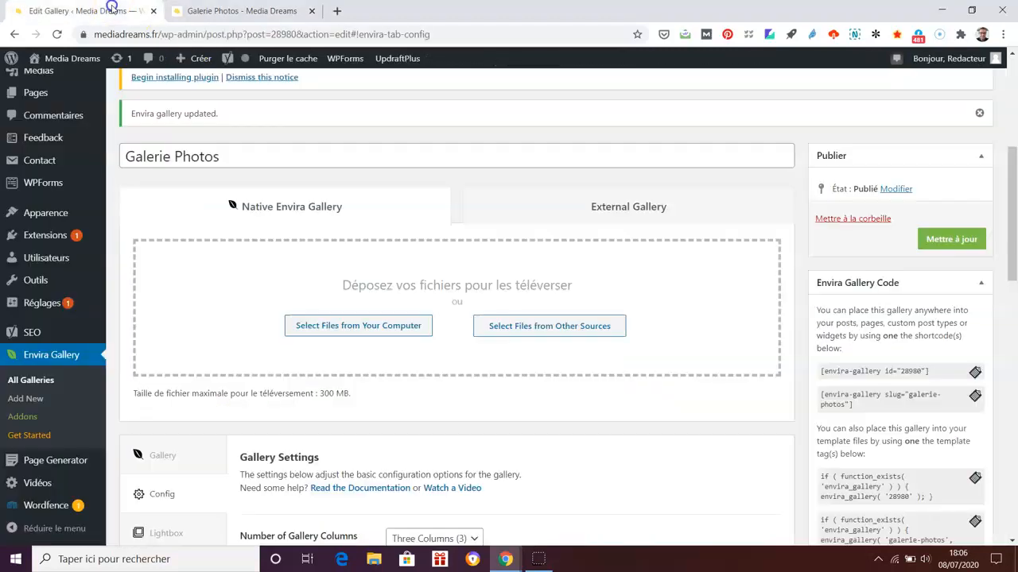
{"action": "scroll", "coordinate": [556, 366], "scroll_direction": "down", "scroll_amount": 3}
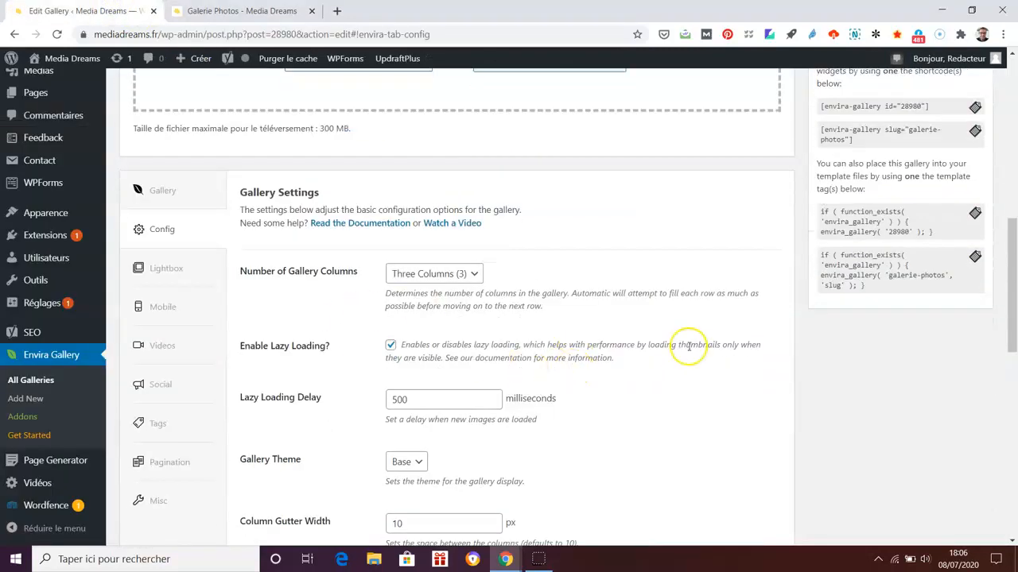
{"action": "scroll", "coordinate": [689, 345], "scroll_direction": "up", "scroll_amount": 5}
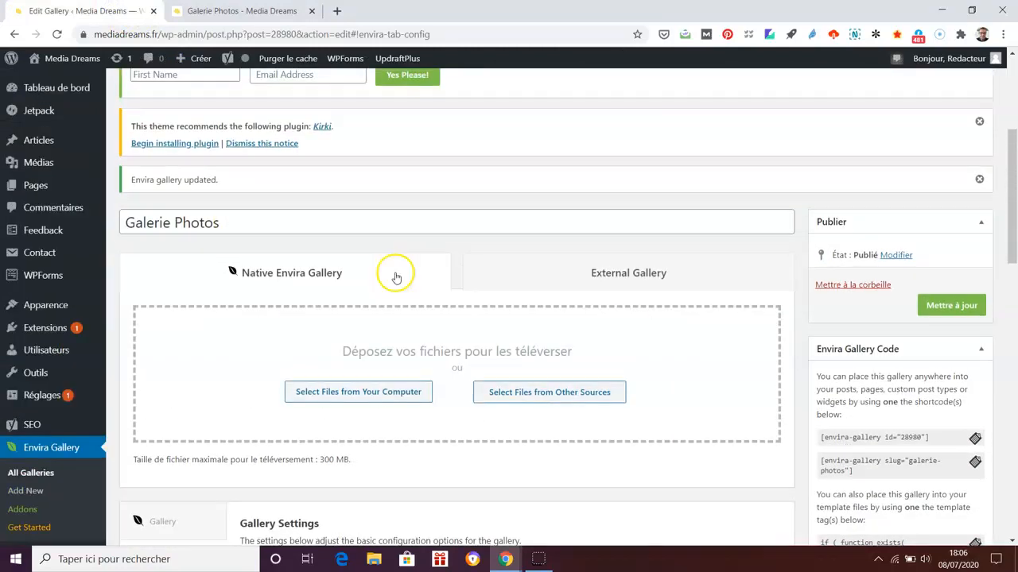
{"action": "scroll", "coordinate": [795, 454], "scroll_direction": "down", "scroll_amount": 3}
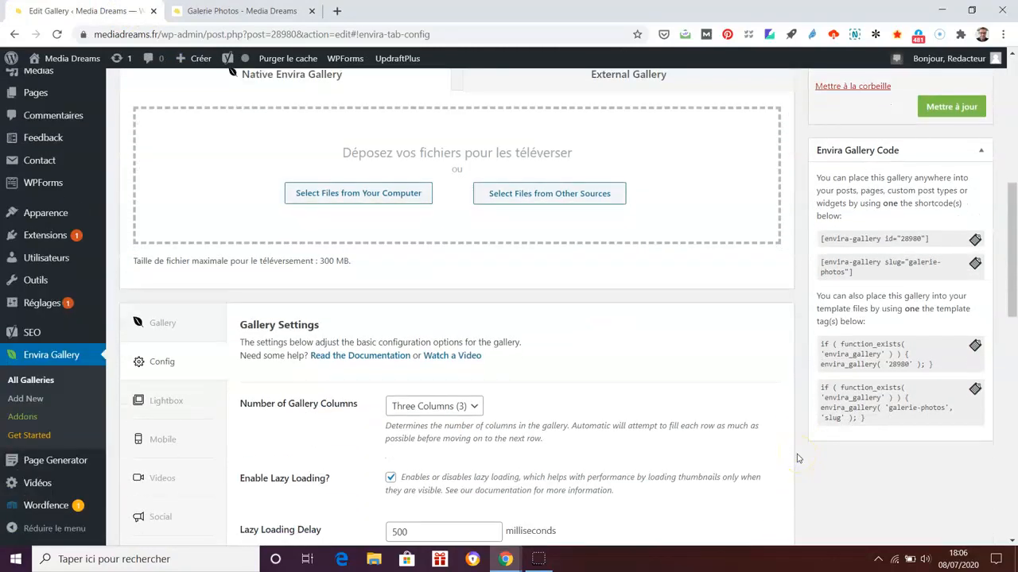
{"action": "scroll", "coordinate": [795, 454], "scroll_direction": "down", "scroll_amount": 1}
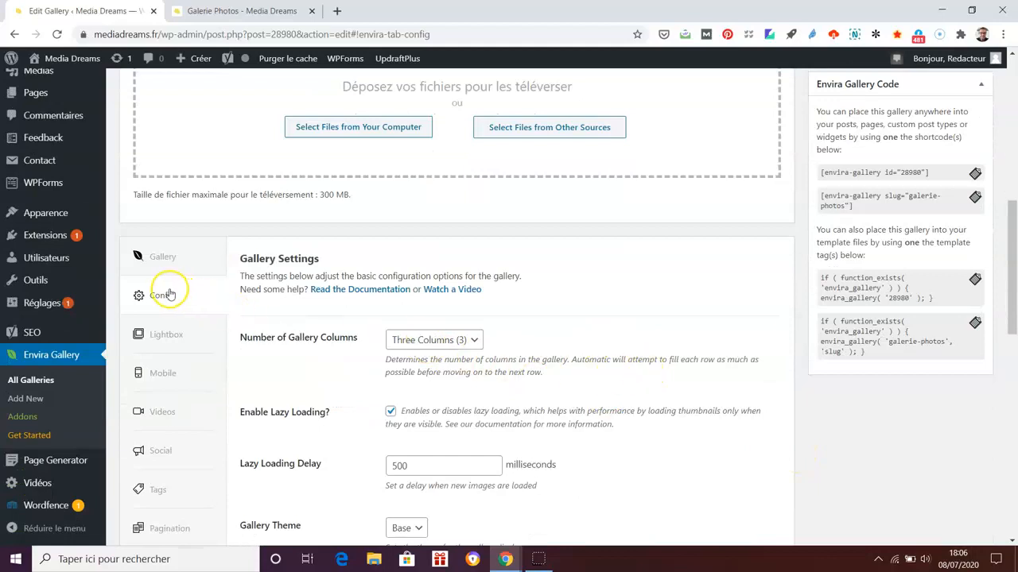
{"action": "scroll", "coordinate": [721, 407], "scroll_direction": "down", "scroll_amount": 1}
{"action": "scroll", "coordinate": [721, 407], "scroll_direction": "down", "scroll_amount": 1}
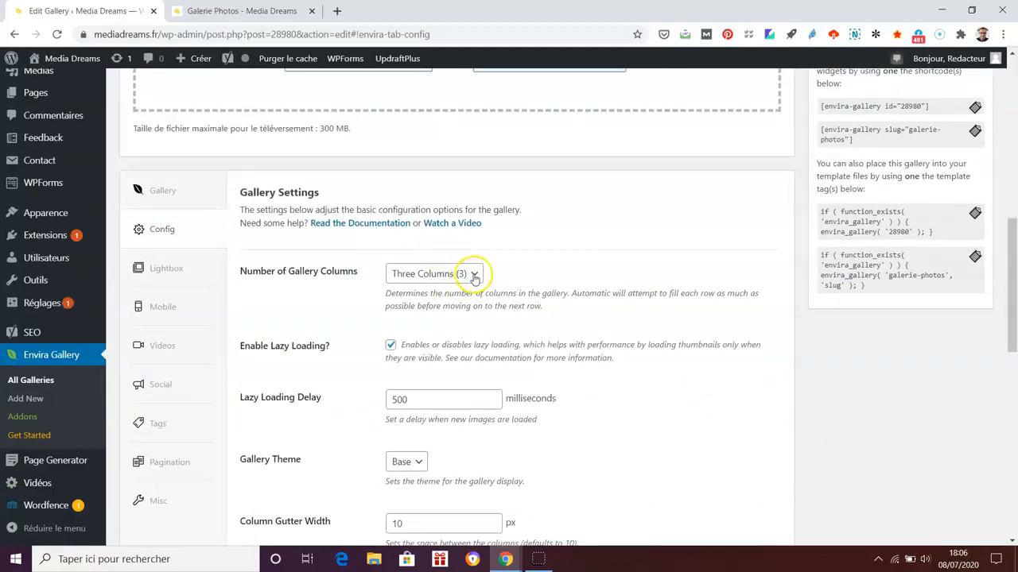
Review the gallery's Lightbox settings and the images it currently contains
{"action": "left_click", "coordinate": [167, 272]}
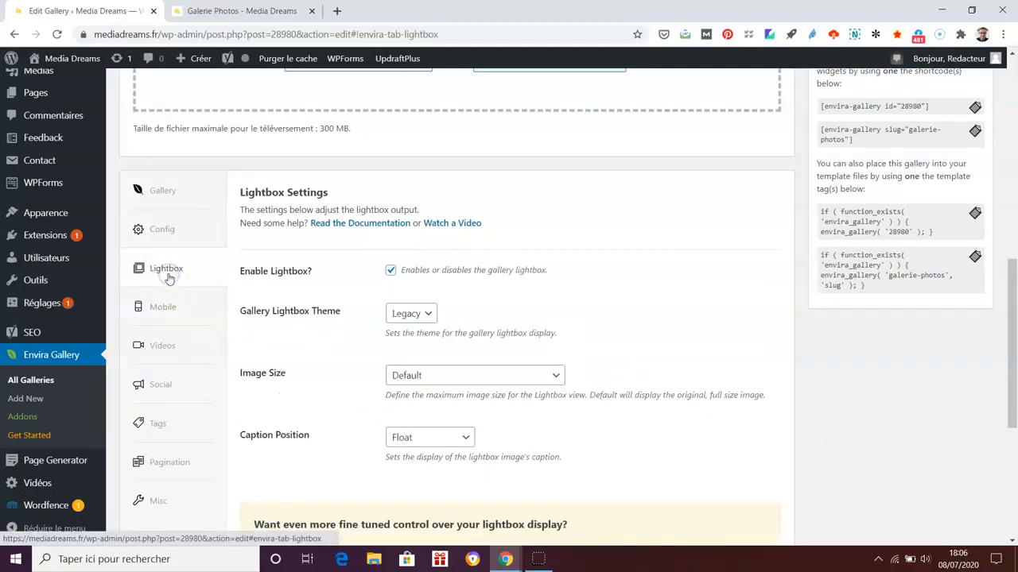
{"action": "left_click", "coordinate": [158, 229]}
{"action": "left_click", "coordinate": [157, 191]}
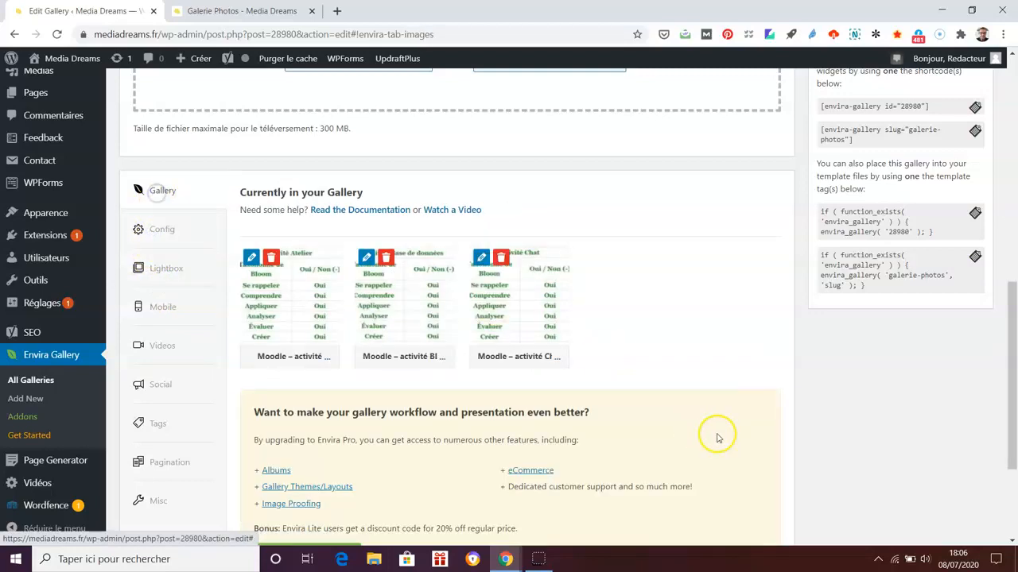
{"action": "scroll", "coordinate": [904, 465], "scroll_direction": "up", "scroll_amount": 3}
{"action": "scroll", "coordinate": [914, 507], "scroll_direction": "down", "scroll_amount": 1}
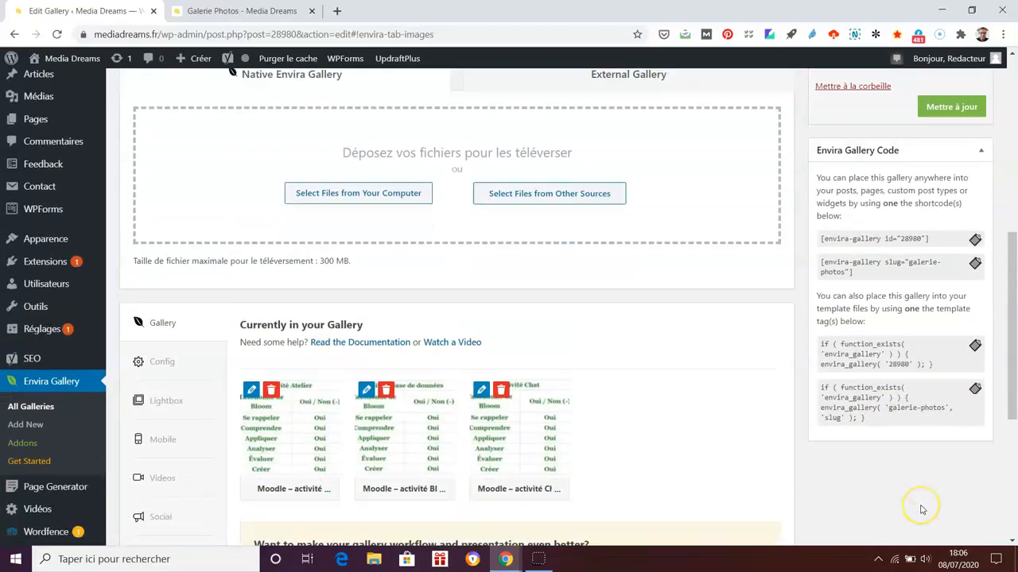
{"action": "scroll", "coordinate": [922, 509], "scroll_direction": "up", "scroll_amount": 1}
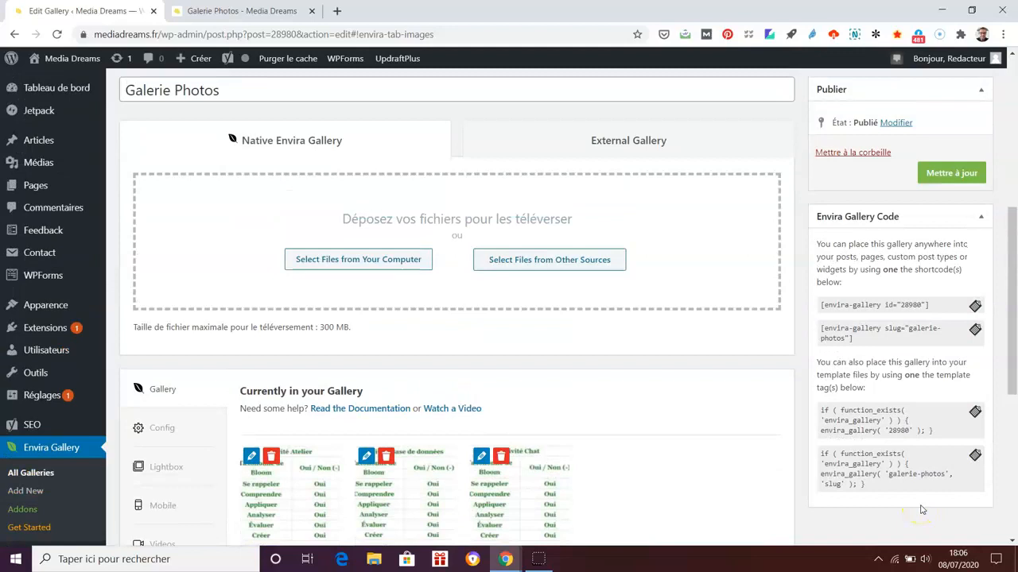
{"action": "scroll", "coordinate": [923, 510], "scroll_direction": "down", "scroll_amount": 2}
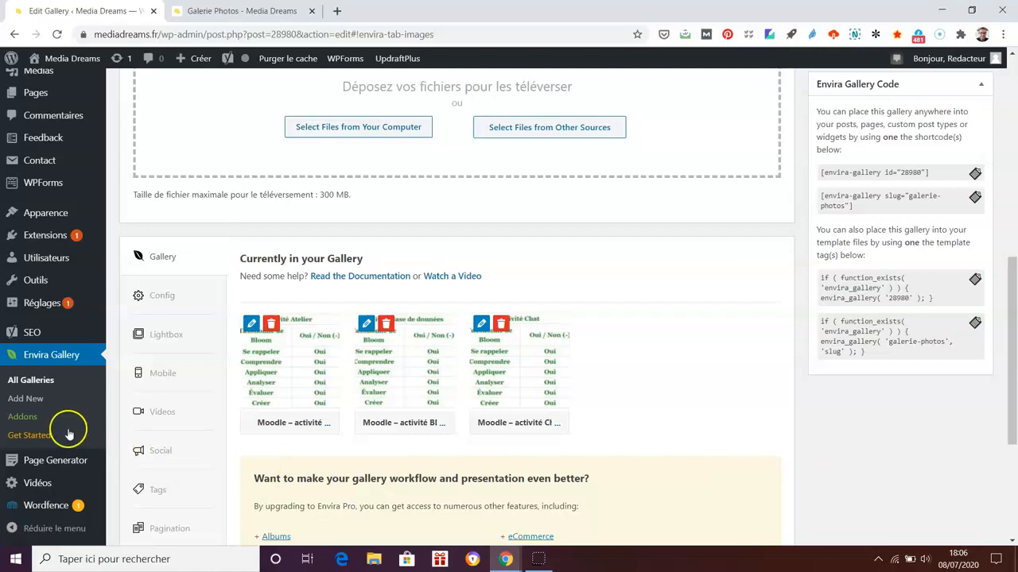
Open a blank form for adding a new Envira gallery and look over its title, upload and publishing areas
{"action": "scroll", "coordinate": [700, 450], "scroll_direction": "up", "scroll_amount": 2}
{"action": "left_click", "coordinate": [27, 493]}
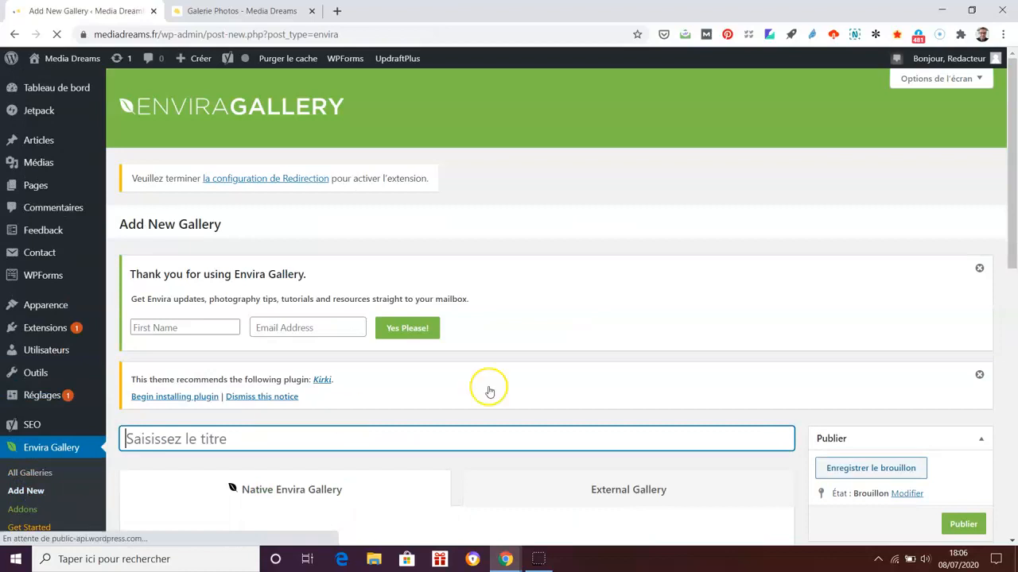
{"action": "scroll", "coordinate": [599, 393], "scroll_direction": "down", "scroll_amount": 2}
{"action": "scroll", "coordinate": [599, 393], "scroll_direction": "down", "scroll_amount": 3}
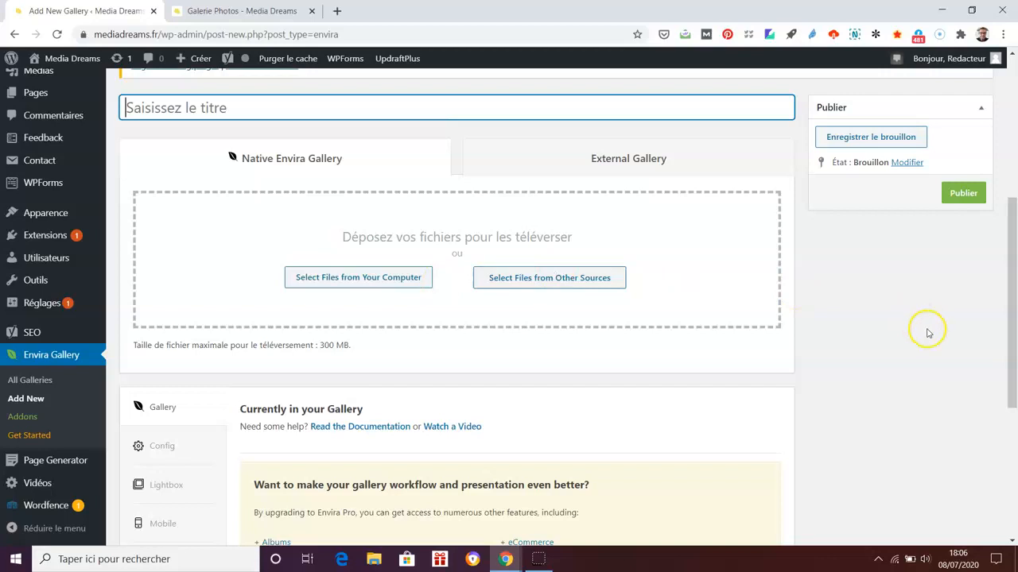
{"action": "scroll", "coordinate": [931, 334], "scroll_direction": "up", "scroll_amount": 2}
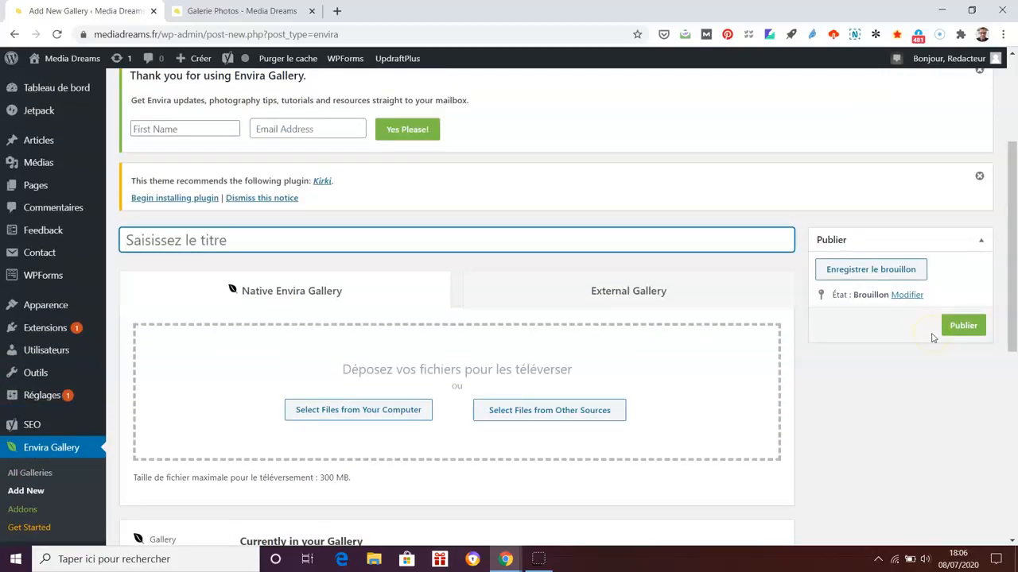